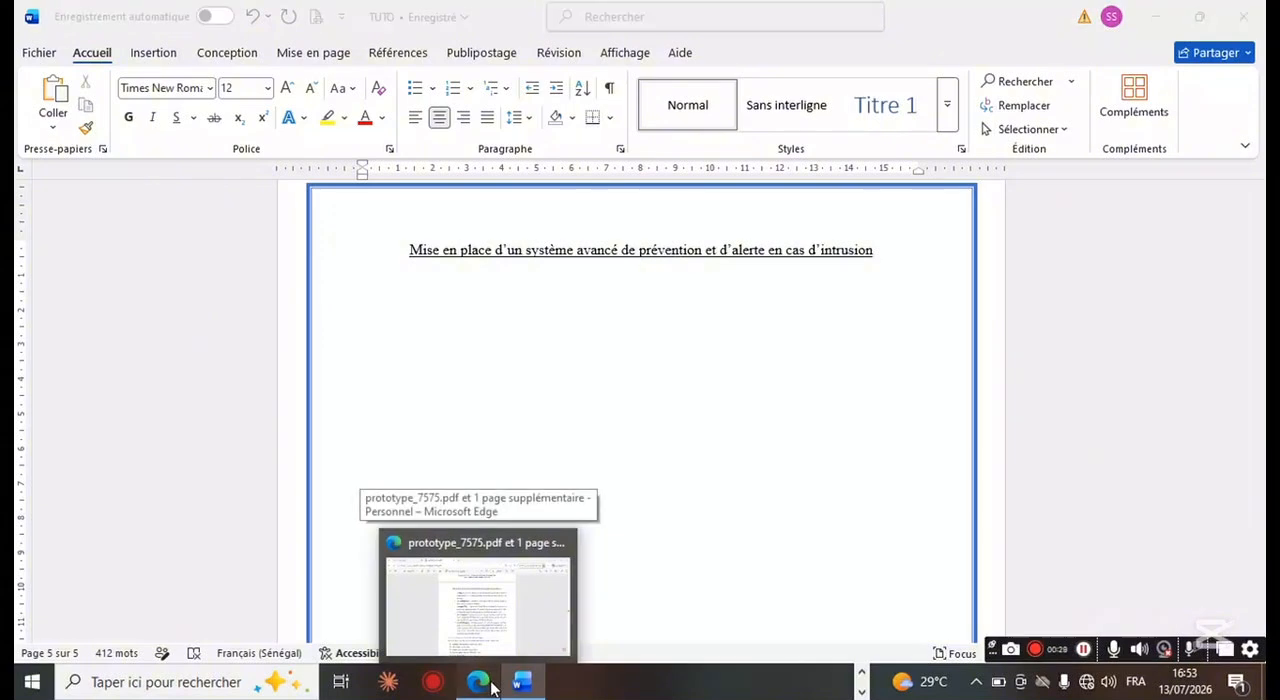
Step: Copy the body text of page 28 from prototype_7575.pdf in Edge and paste it under the underlined title in Word
{"action": "left_click", "coordinate": [480, 682]}
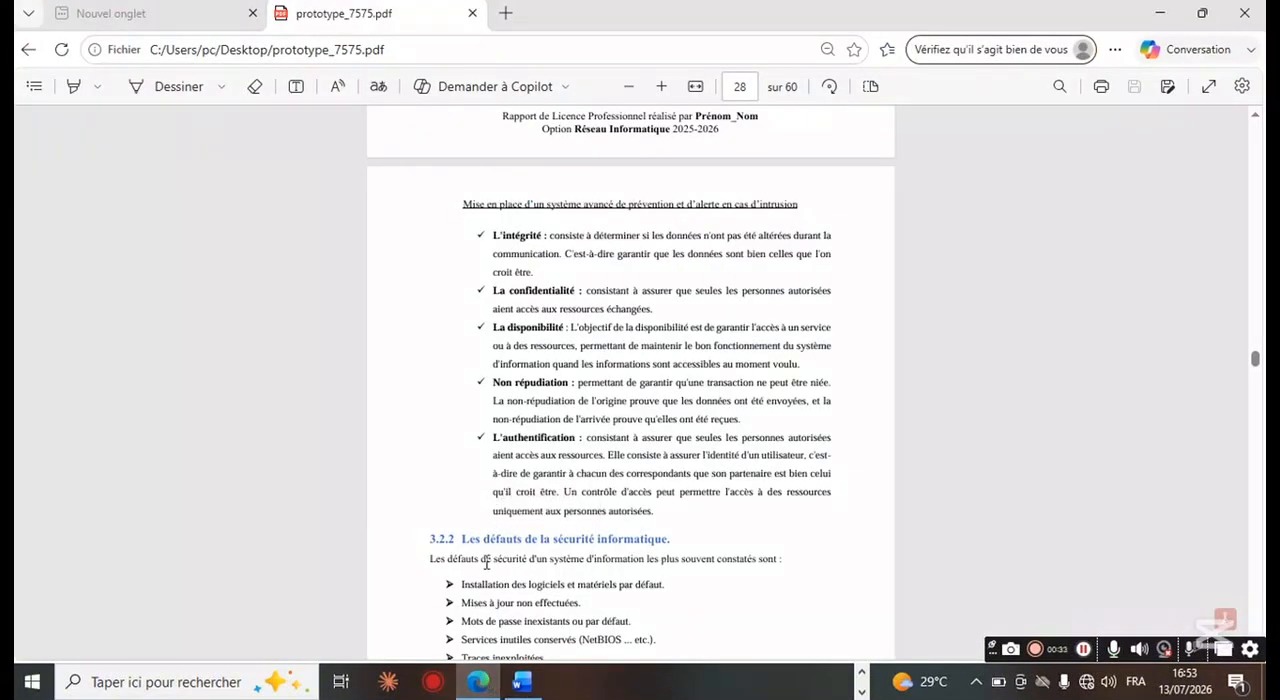
{"action": "left_click_drag", "start_coordinate": [474, 230], "coordinate": [700, 692]}
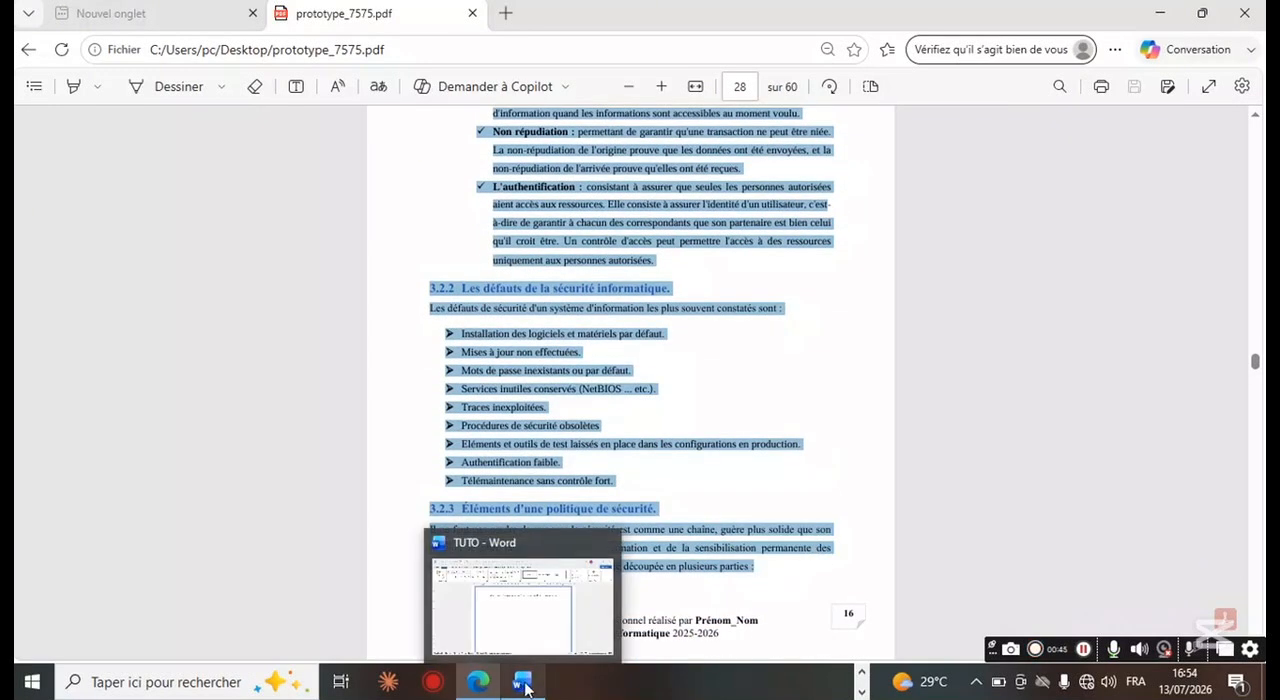
{"action": "left_click", "coordinate": [523, 682]}
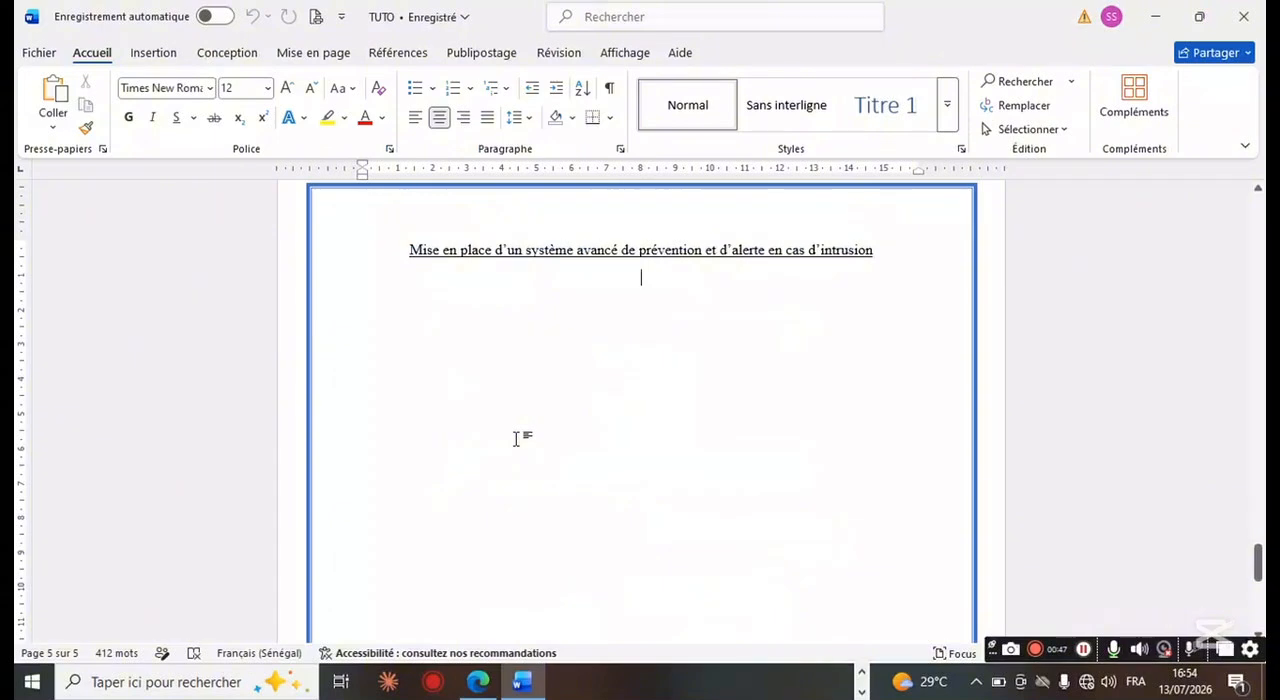
{"action": "type", "text": "L'intégrité : consiste à déterminer si les données n'ont pas été altérées durant la communication. C'est-à-dire garantir que les données sont bien celles que l'on croit être.  La confidentialité : consistant à assurer que seules les personnes autorisées aient accès aux ressources échangées.  La disponibilité : L'objectif de la disponibilité est de garantir l'accès à un service ou à des ressources, permettant de maintenir le bon fonctionnement du système d'information quand les informations sont accessibles au moment voulu.  Non répudiation : permettant de garantir qu'une transaction ne peut être niée. La non-répudiation de l'origine prouve que les données ont été envoyées, et la non-répudiation de l'arrivée prouve qu'elles ont été reçues.  L'authentification : consistant à assurer que seules les personnes autorisées aient accès aux ressources. Elle consiste à assurer l'identité d'un utilisateur, c'est à-dire de garantir à chacun des correspondants que son partenaire est bien celui qu'il croit être. Un contrôle d'accès peut permettre l'accès à des ressources uniquement aux personnes autorisées. 3.2.2 Les défauts de la sécurité informatique. Les défauts de sécurité d'un système d'information les plus souvent constatés sont : ¬ Installation des logiciels et matériels par défaut. ¬ Mises à jour non effectuées. ¬ Mots de passe inexistants ou par défaut. ¬ Services inutiles conservés (NetBIOS ... etc.). ¬ Traces inexploitées. ¬ Procédures de sécurité obsolètes ¬ Eléments et outils de test laissés en place dans les configurations en production. ¬ Authentification faible. ¬ Télémaintenance sans contrôle fort. 3.2.3 Éléments d'une politique de sécurité. Il ne faut pas perdre de vue que la sécurité est comme une chaîne, guère plus solide que son maillon le plus faible. En plus de la formation et de la sensibilisation permanente des utilisateurs. La politique de sécurité peut être découpée en plusieurs parties :"}
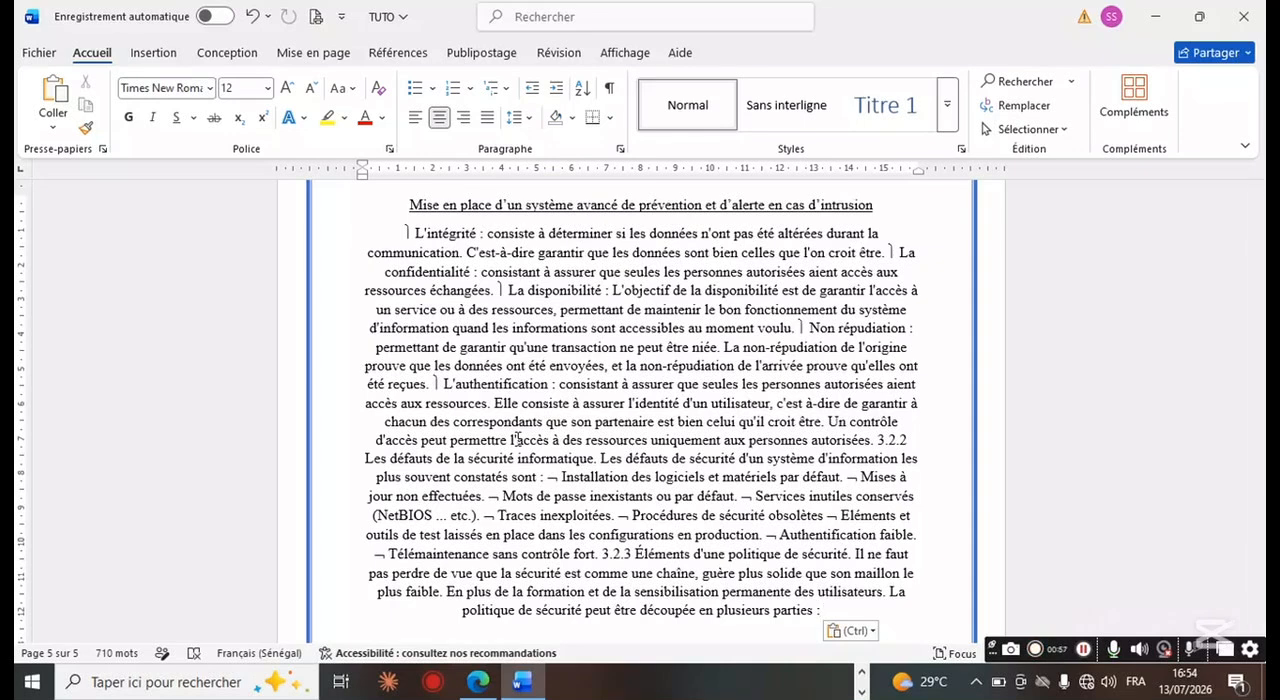
Step: Check the layout of the source page in the PDF and start a new paragraph in Word before "3.2.3 Éléments d'une politique de sécurité"
{"action": "left_click", "coordinate": [521, 682]}
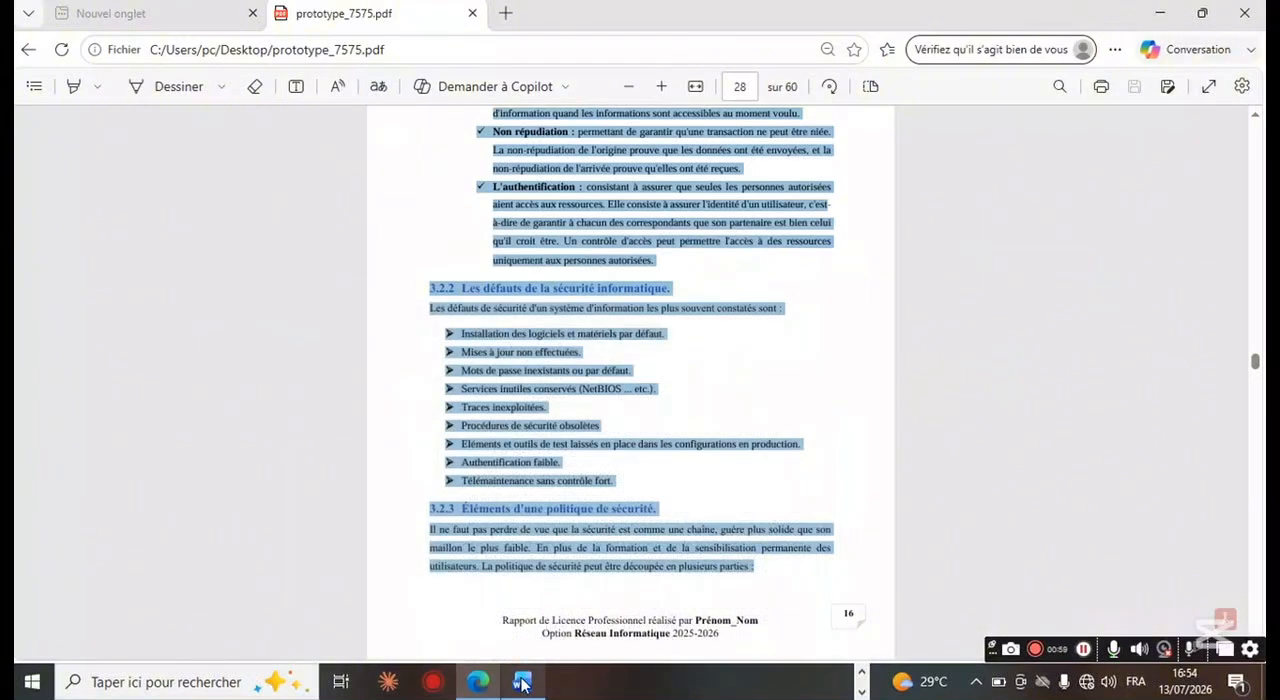
{"action": "left_click", "coordinate": [790, 422]}
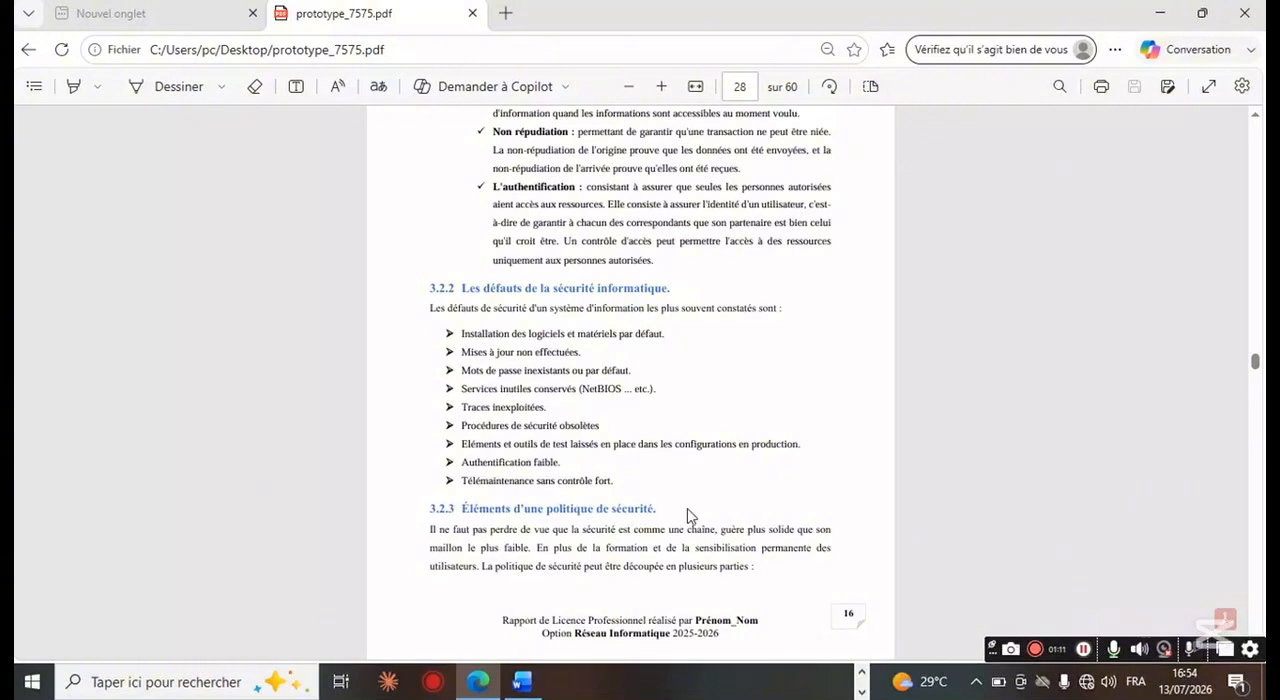
{"action": "scroll", "coordinate": [614, 320], "scroll_direction": "up", "scroll_amount": 3}
{"action": "left_click", "coordinate": [524, 683]}
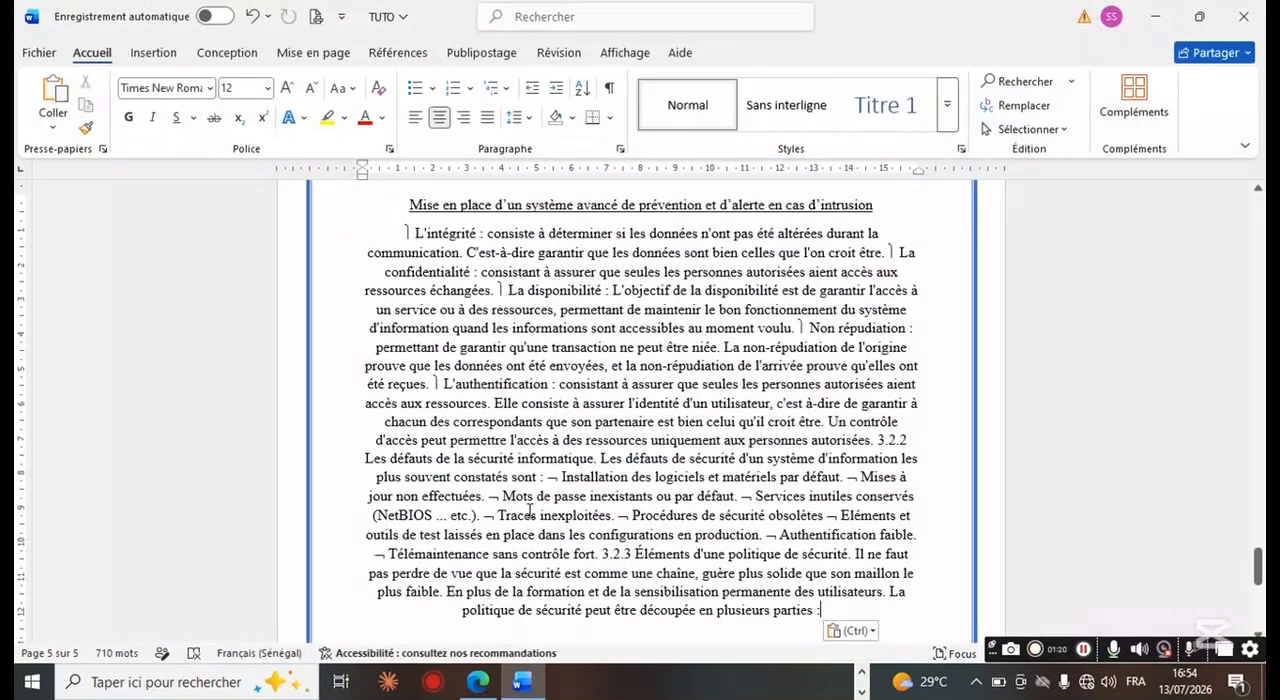
{"action": "key", "text": "Return"}
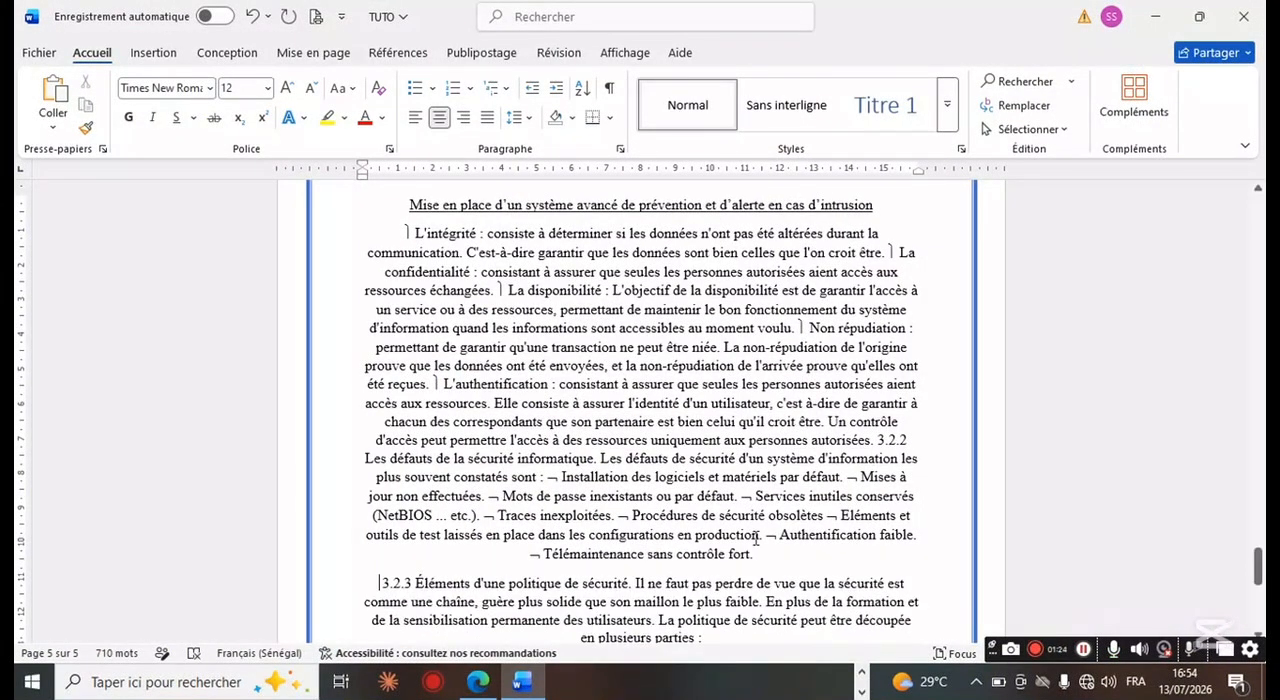
{"action": "key", "text": "Return"}
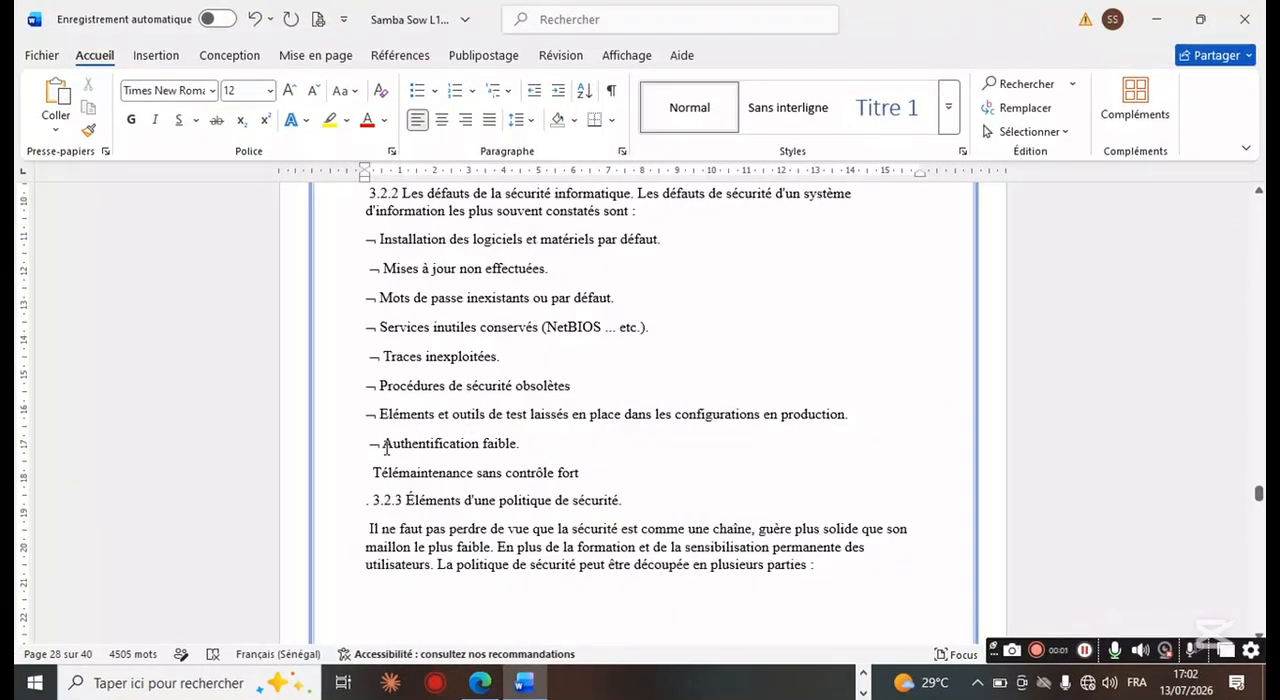
Step: Delete the stray ¬ symbols before "Authentification faible" and "Eléments et outils de test" in the 3.2.2 list
{"action": "key", "text": "BackSpace"}
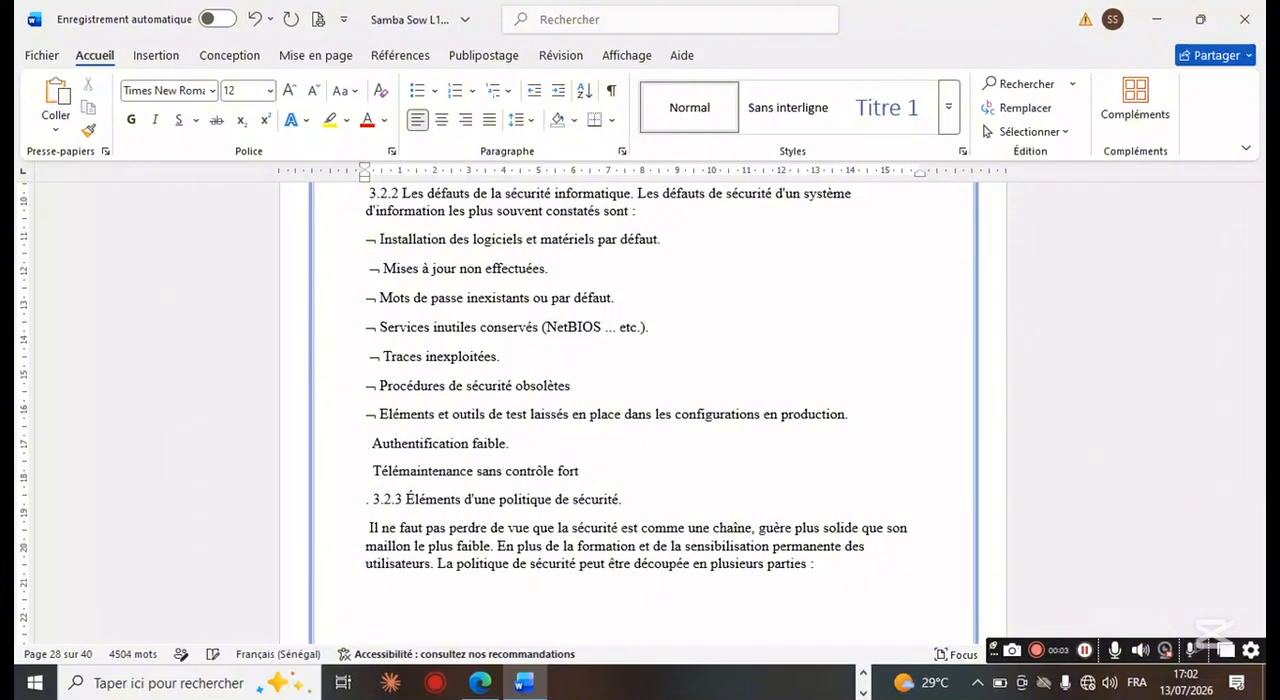
{"action": "left_click", "coordinate": [377, 414]}
{"action": "key", "text": "BackSpace"}
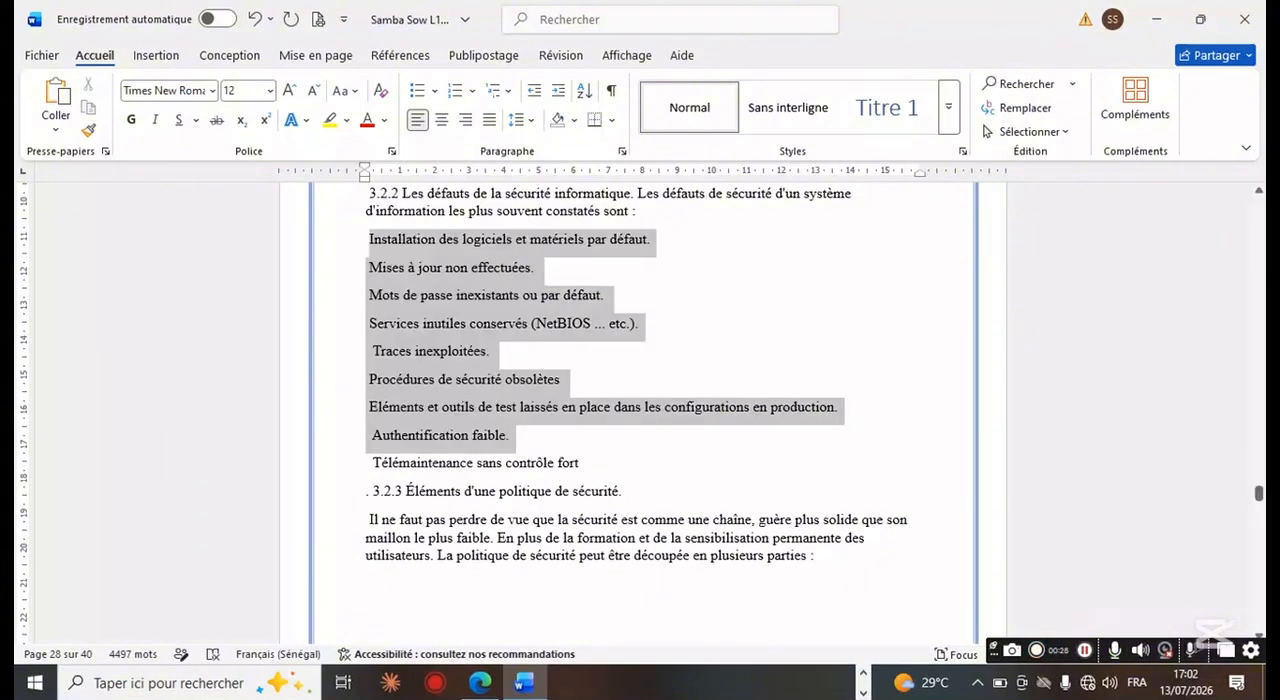
Step: Apply arrow bullets to the 3.2.2 list from "Installation des logiciels" to "Télémaintenance sans contrôle fort"
{"action": "left_click_drag", "start_coordinate": [510, 441], "coordinate": [580, 463]}
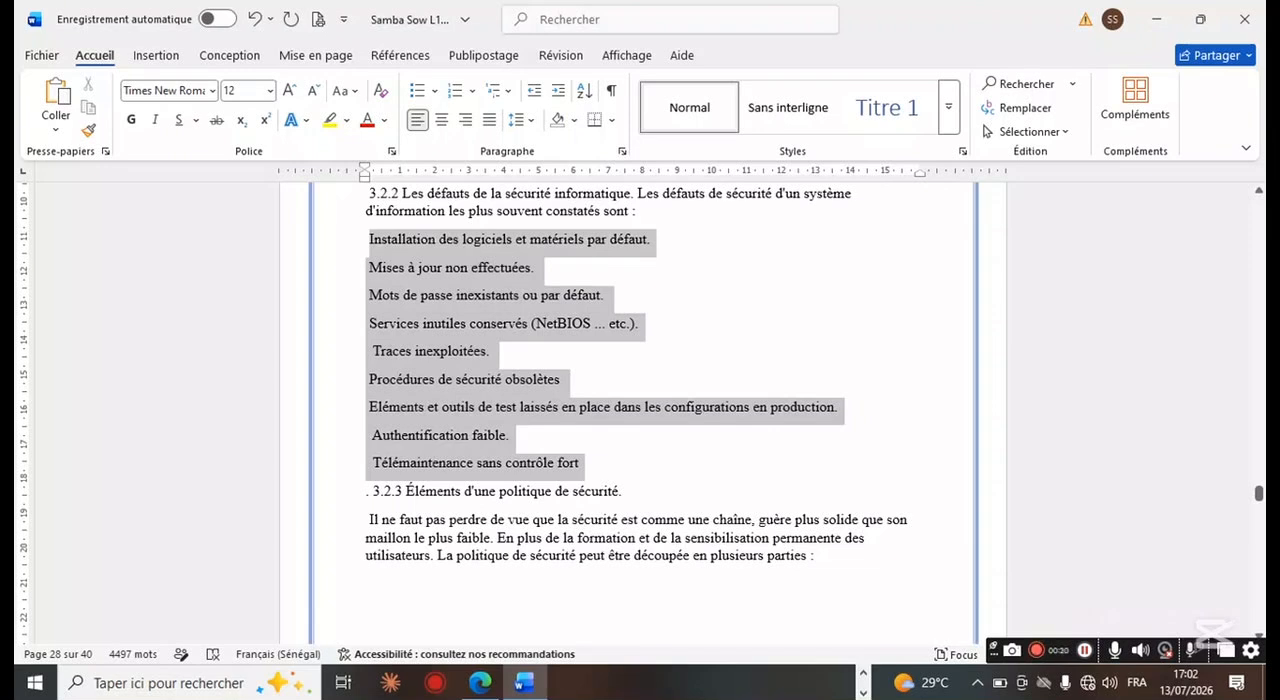
{"action": "left_click_drag", "start_coordinate": [580, 463], "coordinate": [589, 470]}
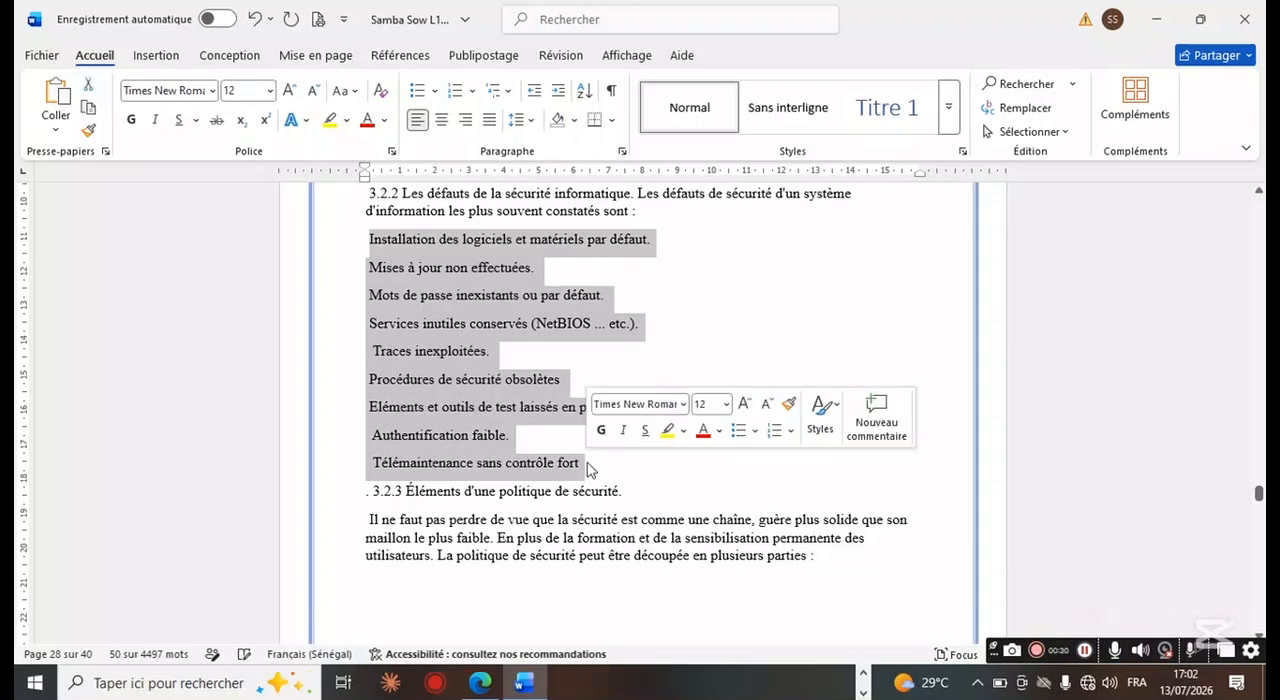
{"action": "left_click", "coordinate": [434, 92]}
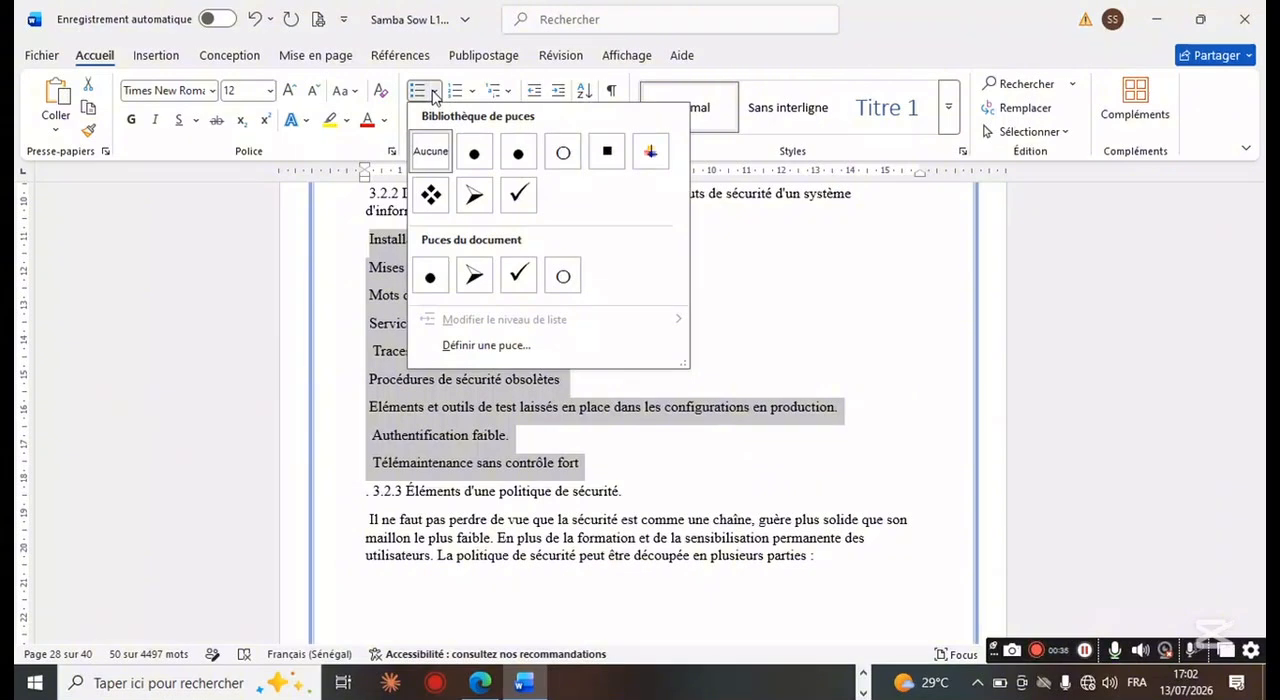
{"action": "left_click", "coordinate": [473, 277]}
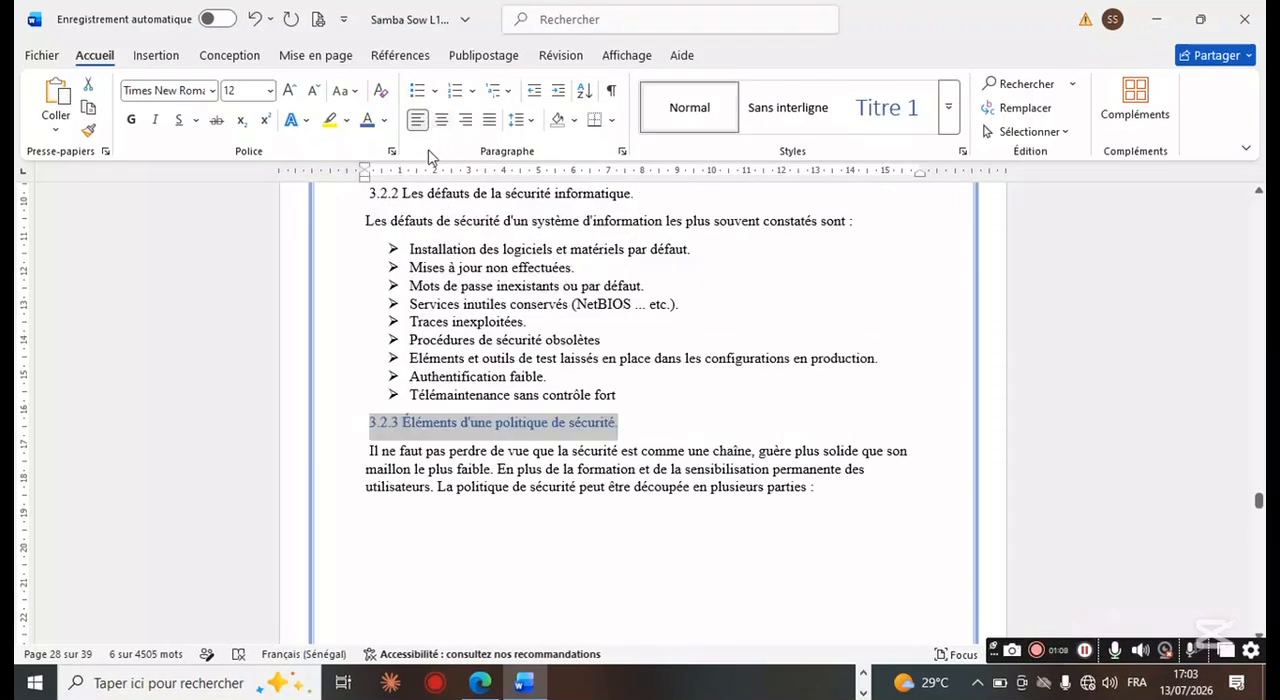
Step: Color the heading "3.2.2 Les défauts de la sécurité informatique." blue
{"action": "left_click_drag", "start_coordinate": [367, 191], "coordinate": [634, 192]}
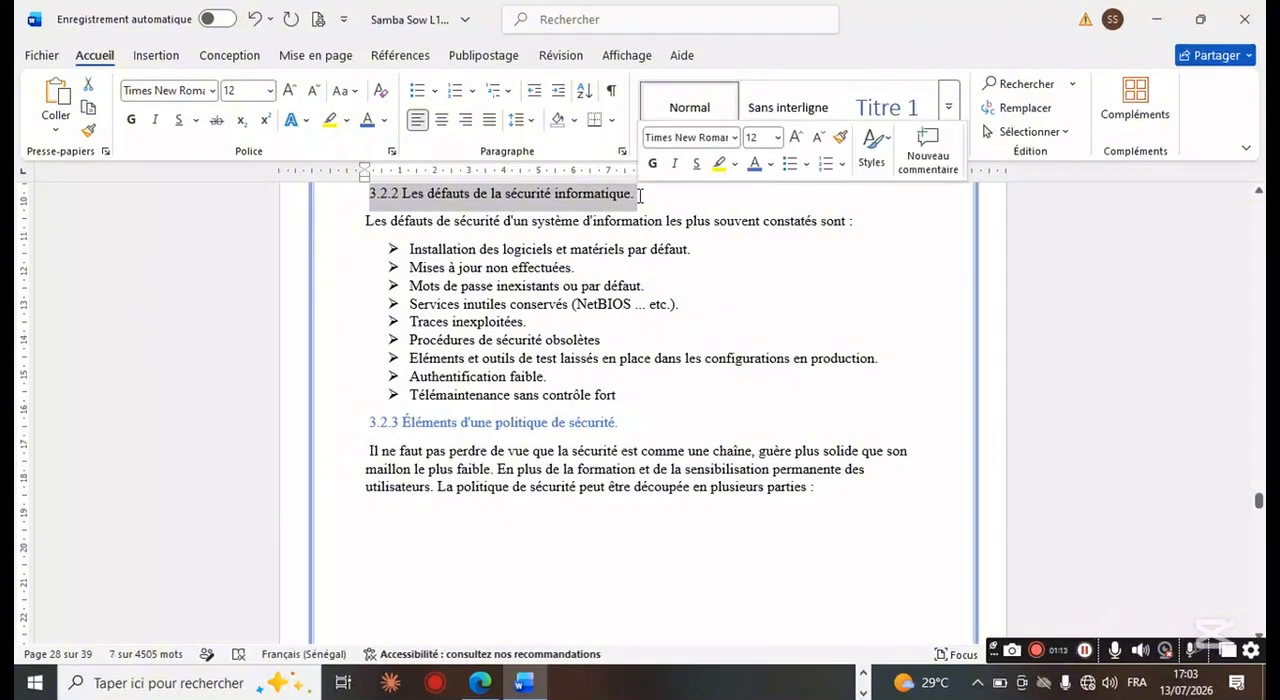
{"action": "left_click", "coordinate": [757, 164]}
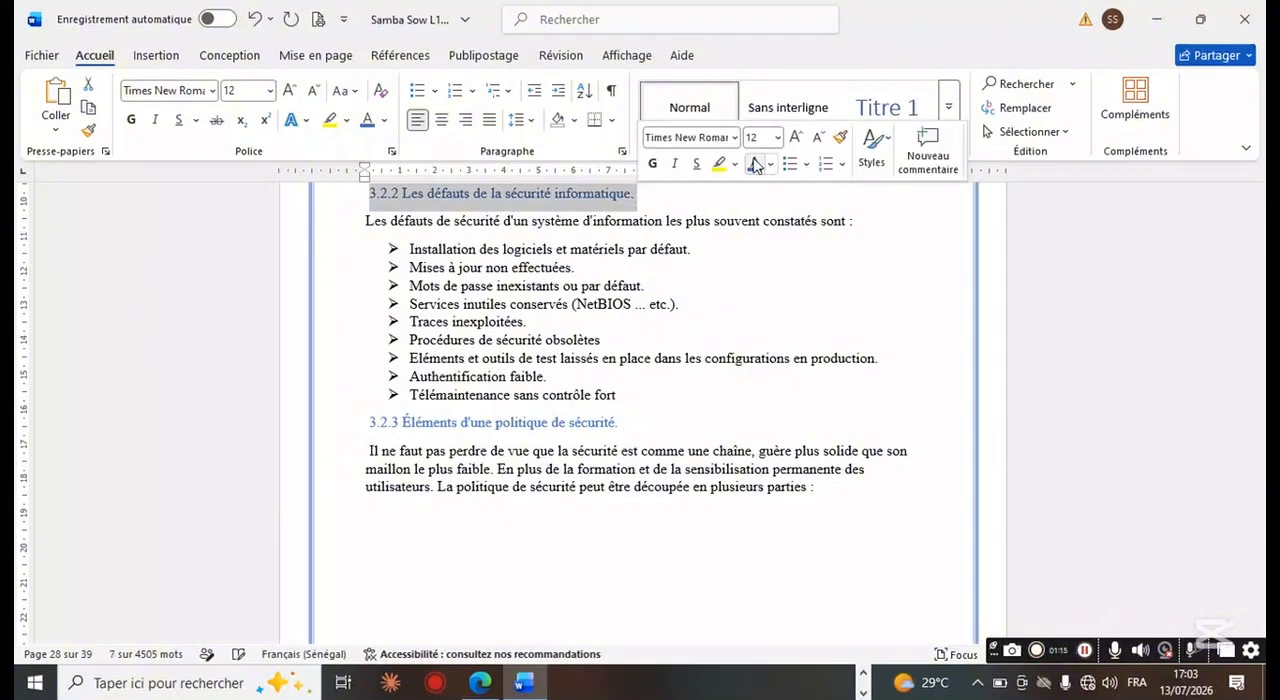
{"action": "left_click", "coordinate": [851, 251]}
Step: Make "La confidentialité :" bold and give its paragraph a check-mark bullet
{"action": "scroll", "coordinate": [851, 254], "scroll_direction": "up", "scroll_amount": 2}
{"action": "scroll", "coordinate": [851, 254], "scroll_direction": "up", "scroll_amount": 10}
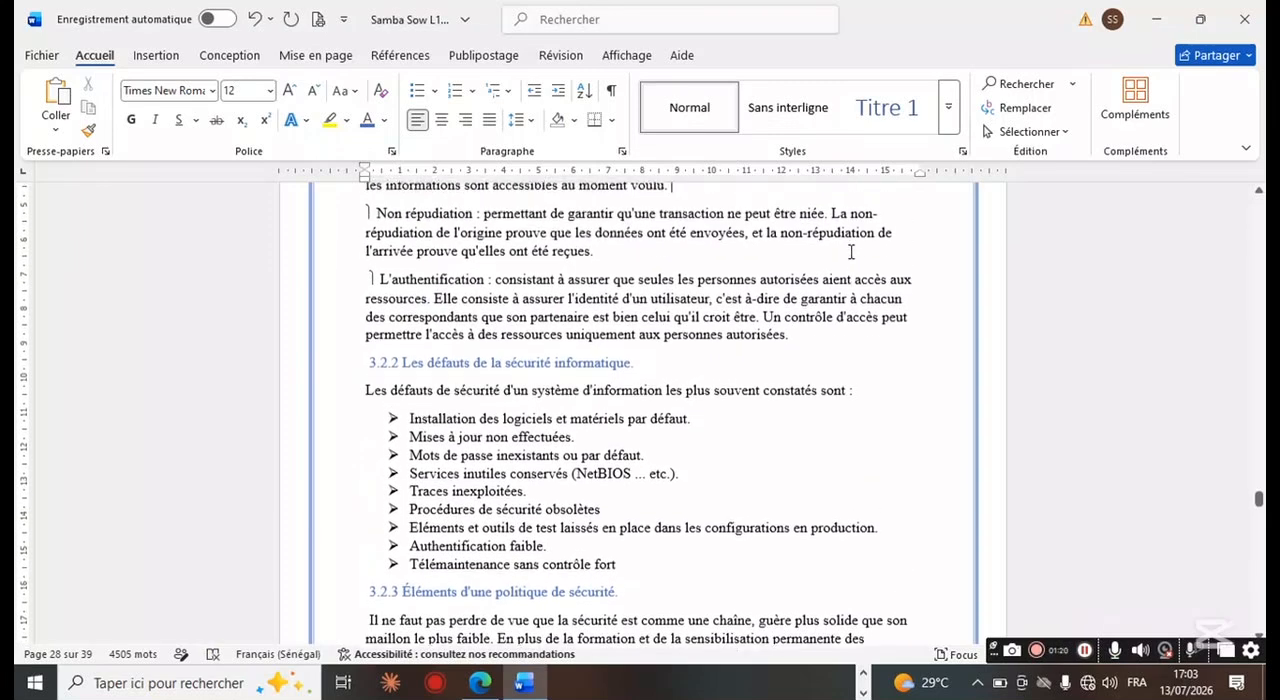
{"action": "scroll", "coordinate": [851, 251], "scroll_direction": "up", "scroll_amount": 1}
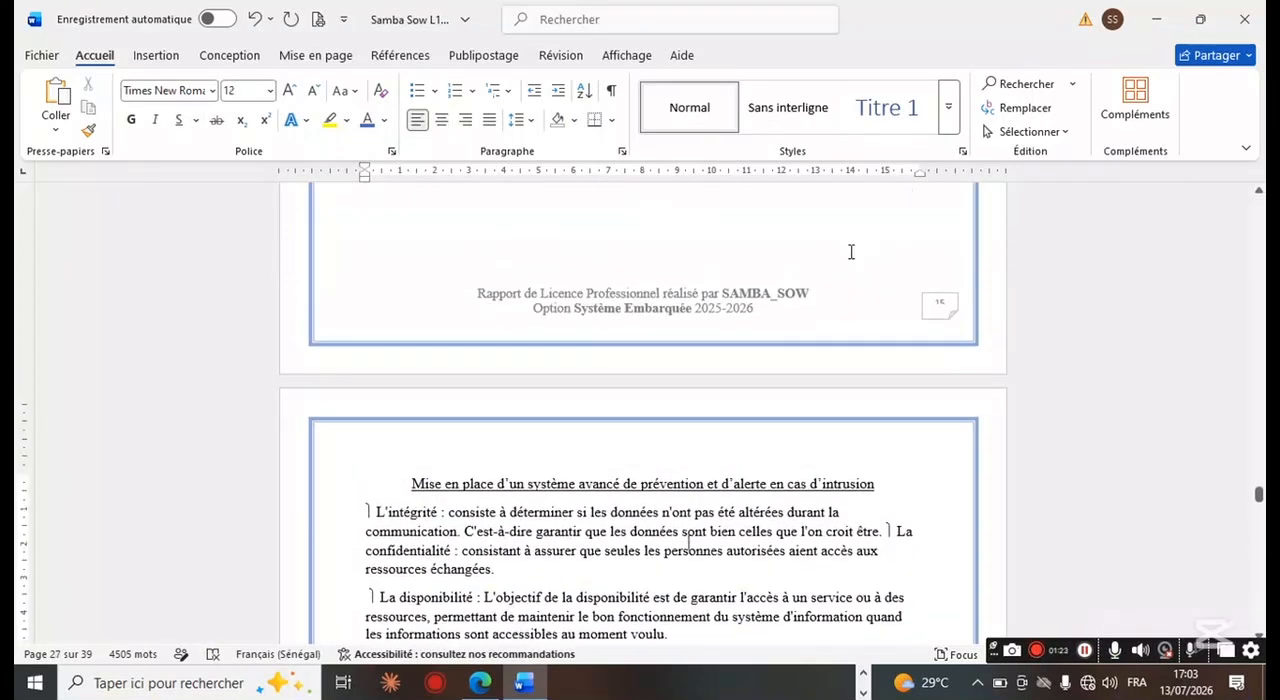
{"action": "scroll", "coordinate": [851, 251], "scroll_direction": "down", "scroll_amount": 5}
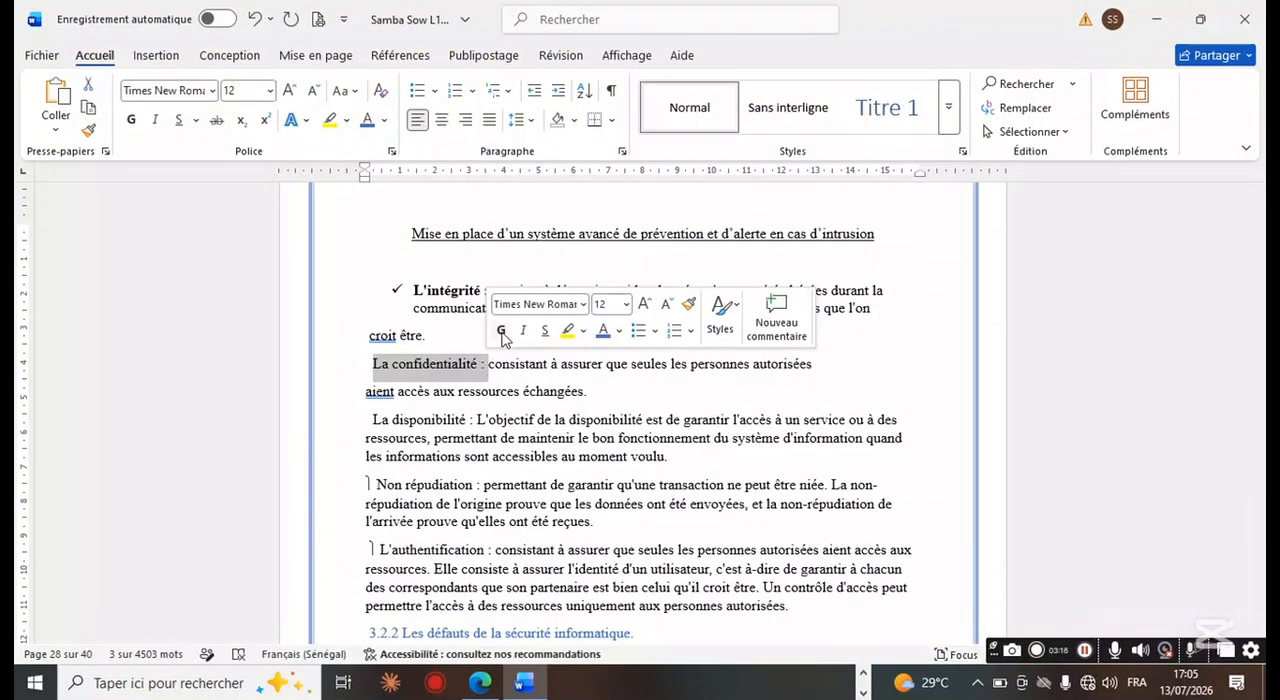
{"action": "left_click", "coordinate": [503, 335]}
{"action": "left_click", "coordinate": [434, 91]}
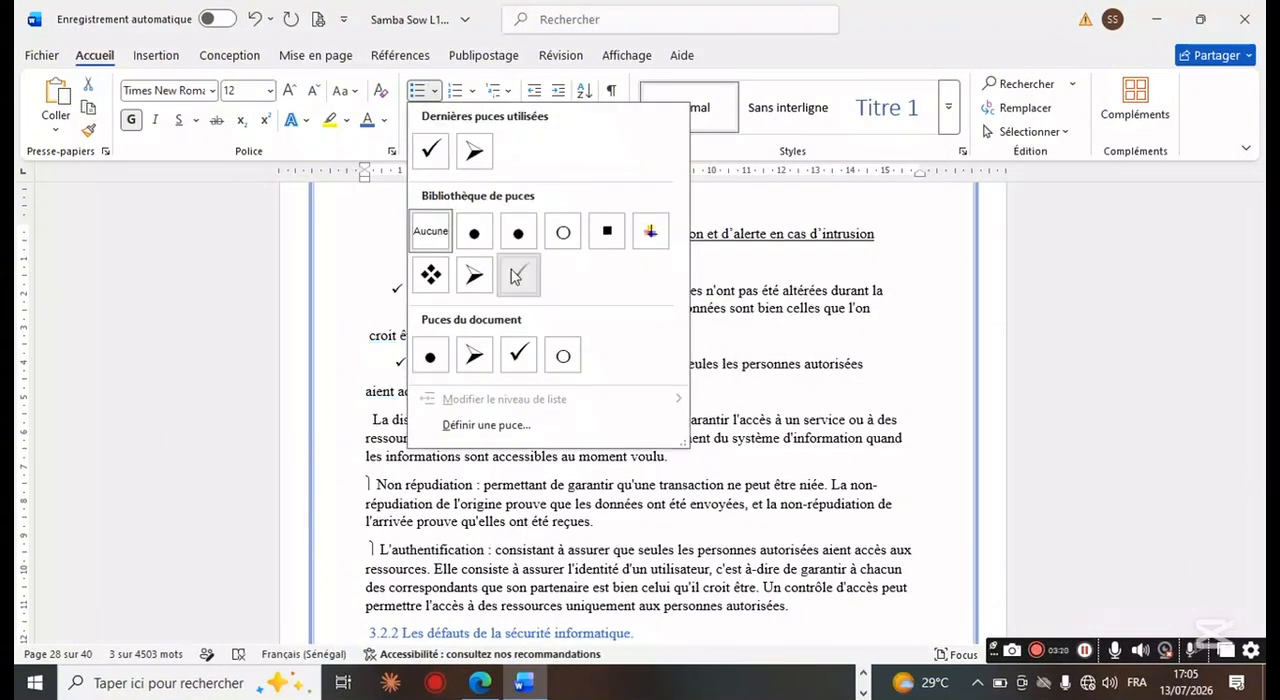
{"action": "left_click", "coordinate": [517, 271]}
Step: Make "La disponibilité :" bold and give its paragraph a check-mark bullet
{"action": "left_click_drag", "start_coordinate": [369, 428], "coordinate": [478, 428]}
{"action": "left_click", "coordinate": [490, 391]}
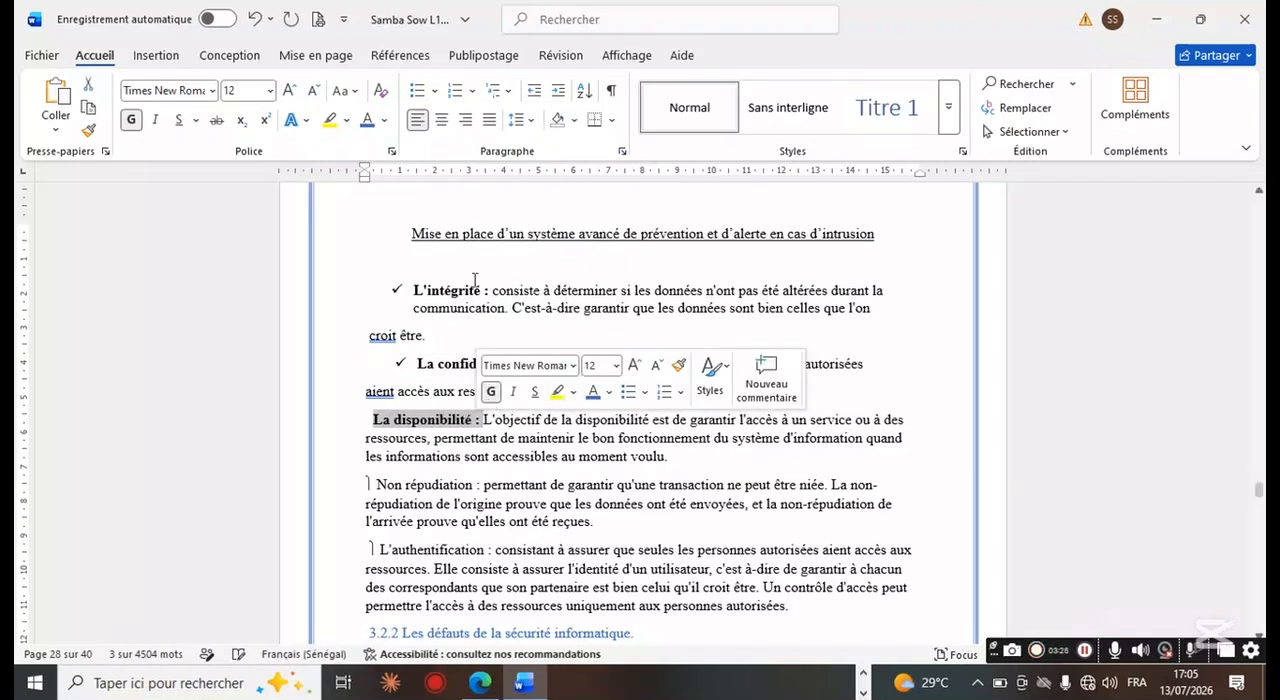
{"action": "left_click", "coordinate": [434, 91]}
{"action": "left_click", "coordinate": [518, 273]}
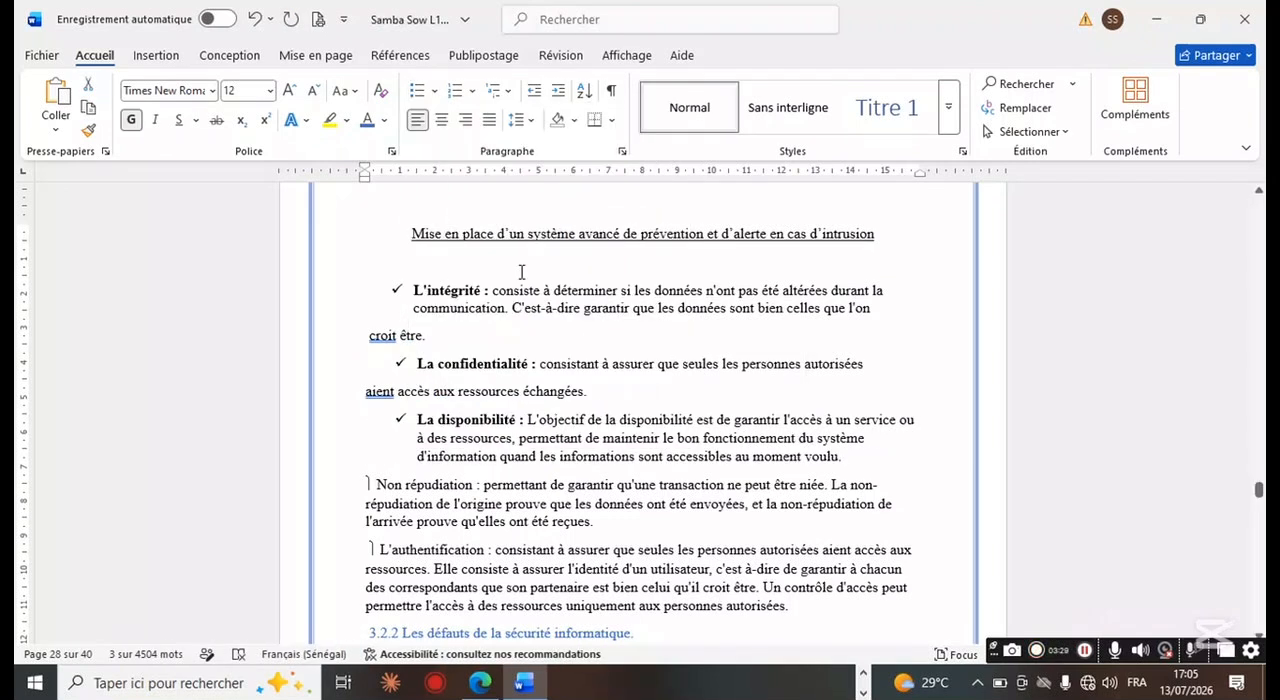
Step: Insert a paragraph break before "aient accès aux ressources" in the "L'authentification" item
{"action": "left_click", "coordinate": [381, 454]}
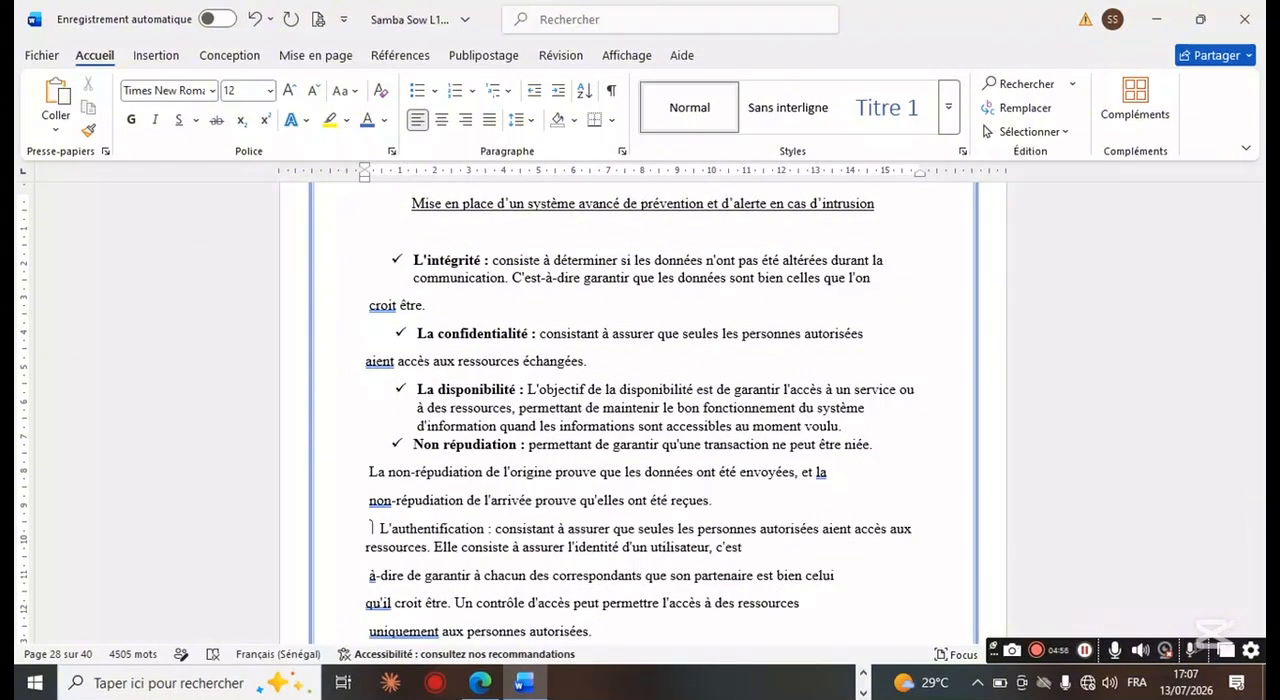
{"action": "left_click", "coordinate": [819, 530]}
{"action": "key", "text": "Return"}
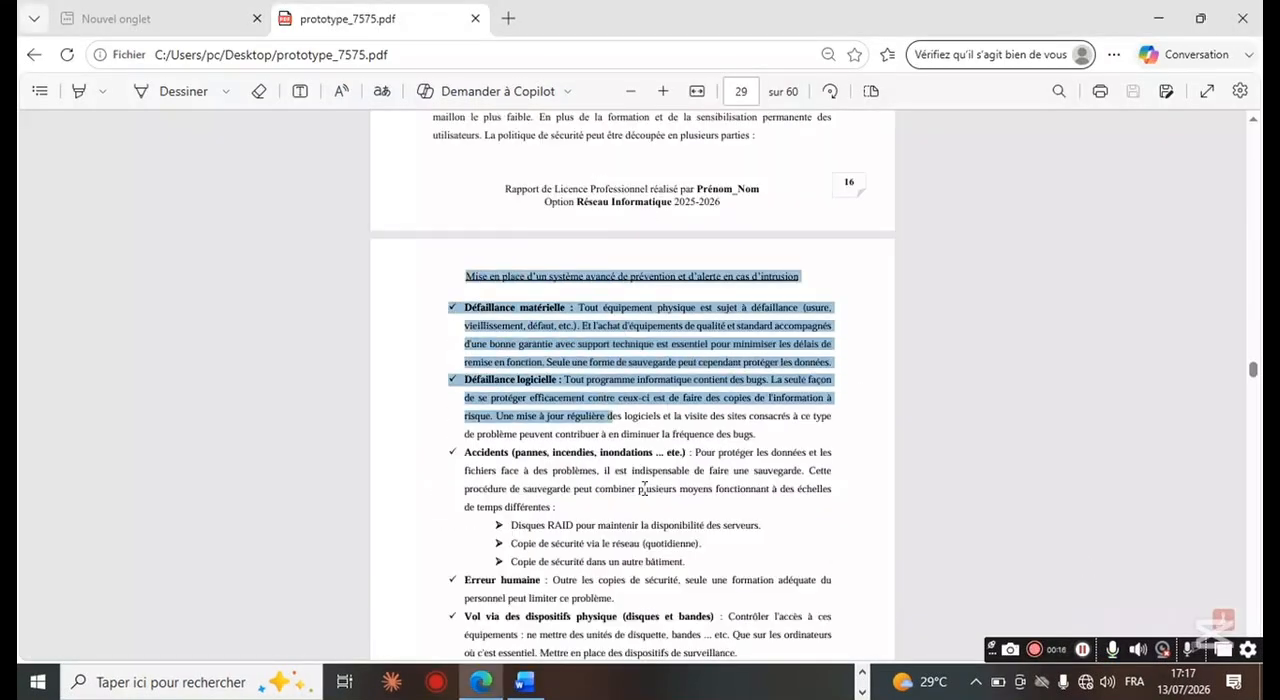
Step: Copy the text of page 29 from the PDF in Edge and paste it onto the empty page 29 in Word
{"action": "left_click_drag", "start_coordinate": [745, 640], "coordinate": [650, 608]}
{"action": "key", "text": "ctrl+c"}
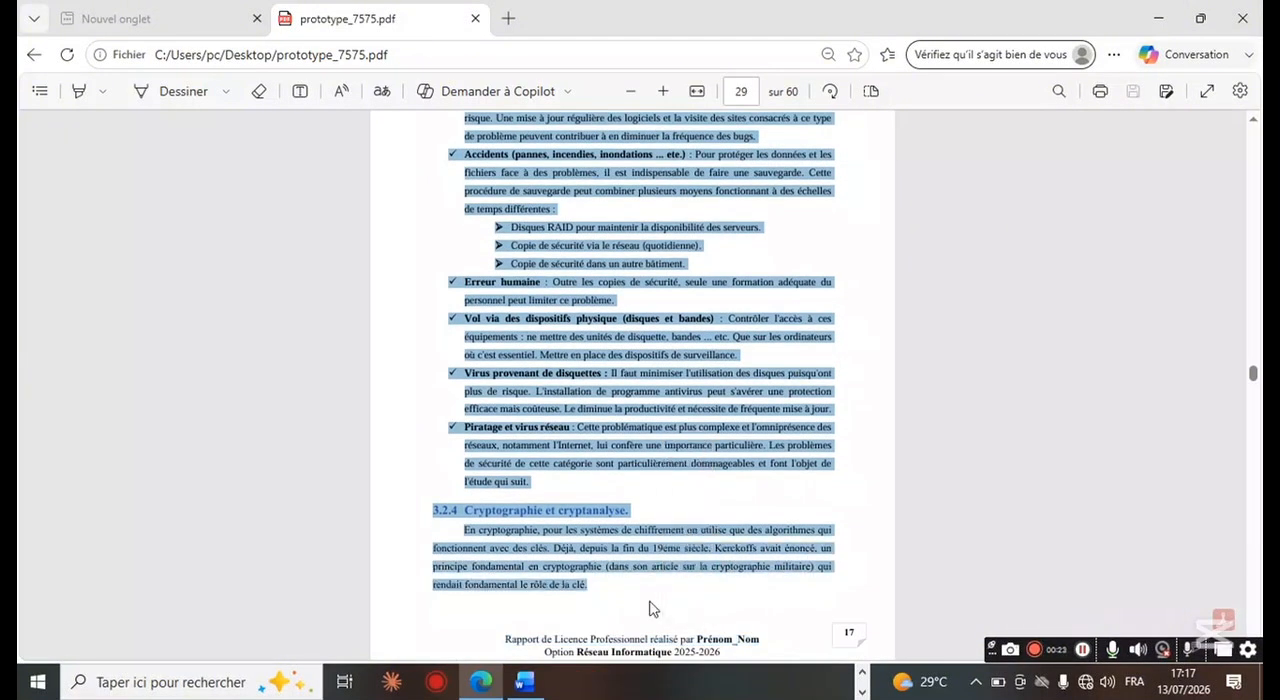
{"action": "left_click", "coordinate": [524, 684]}
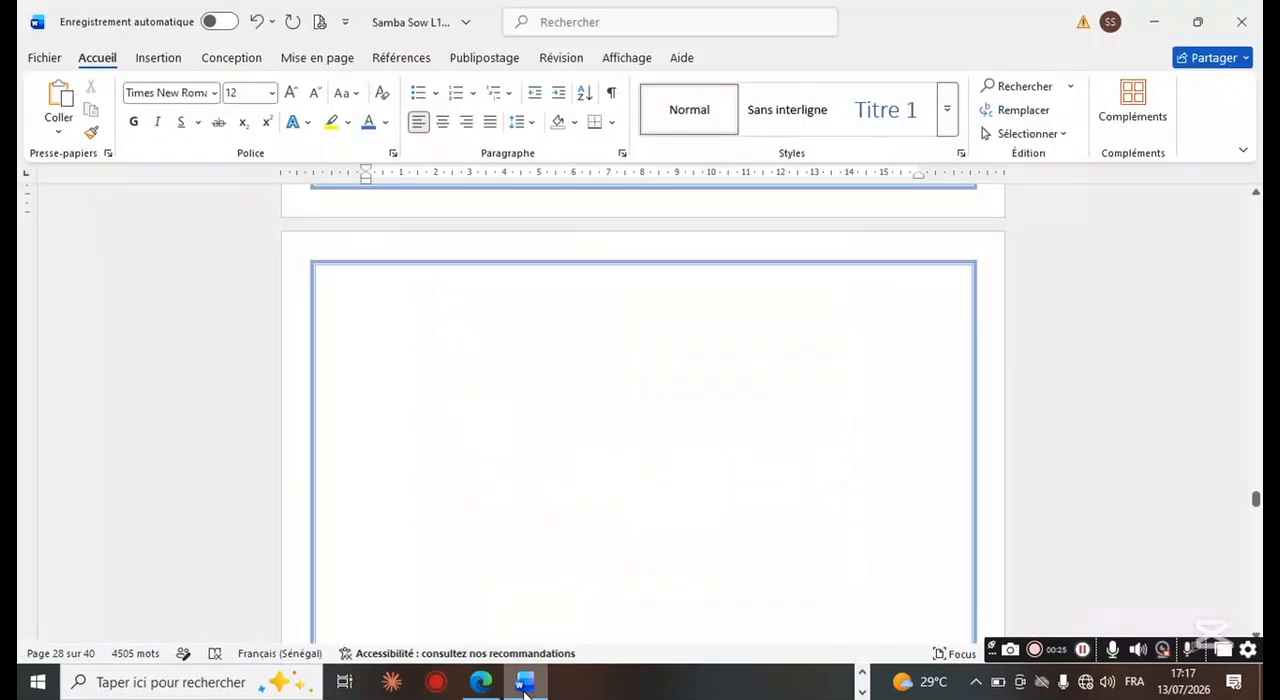
{"action": "key", "text": "Down"}
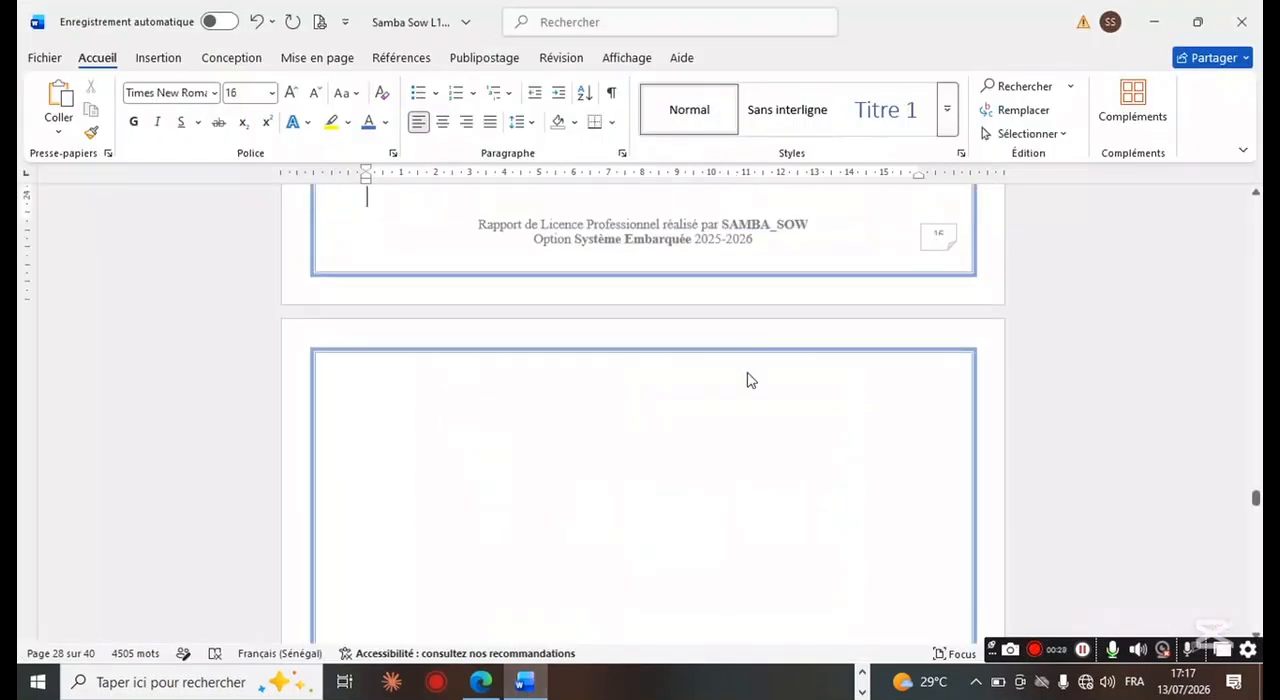
{"action": "left_click", "coordinate": [390, 392]}
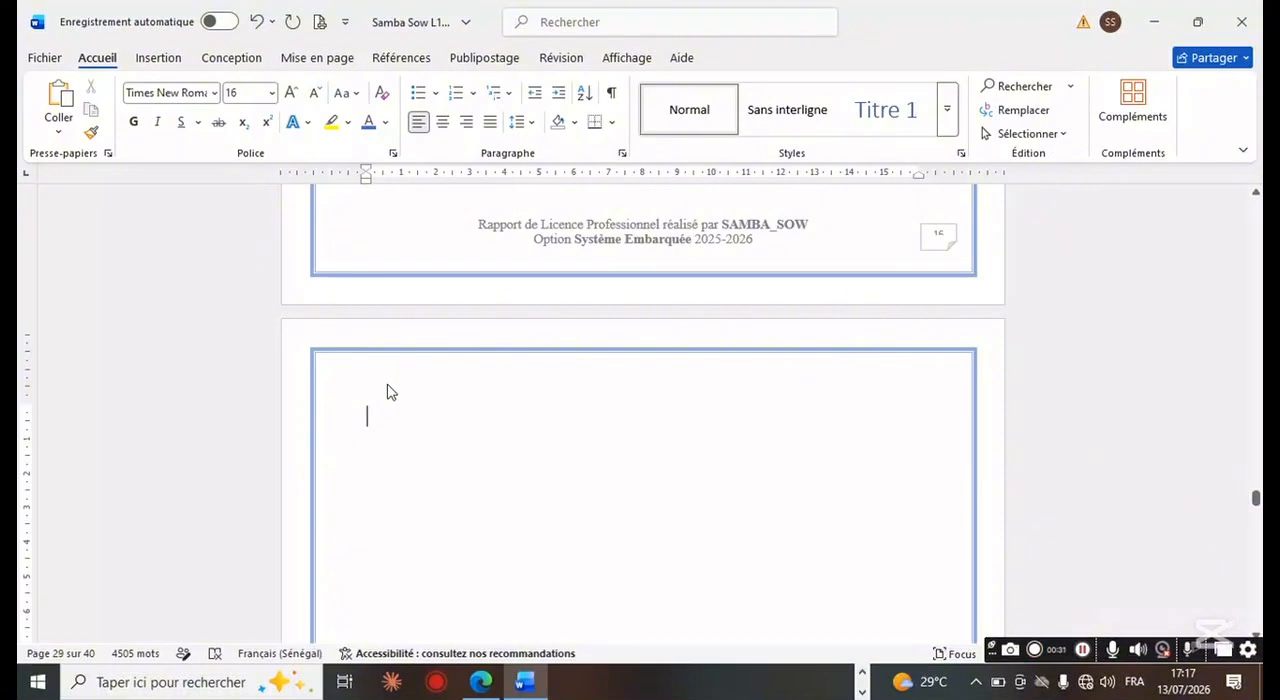
{"action": "key", "text": "ctrl+v"}
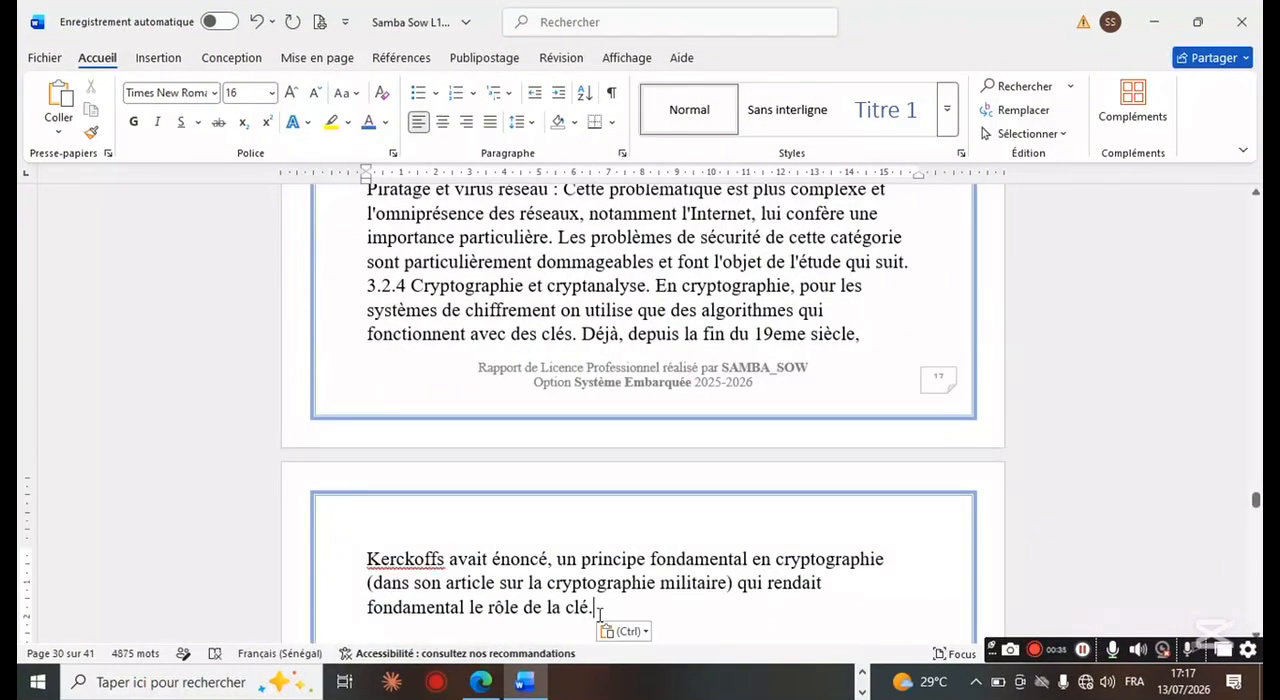
Step: Set the font size of all the newly pasted text on page 29 to 12
{"action": "left_click_drag", "start_coordinate": [599, 614], "coordinate": [366, 240]}
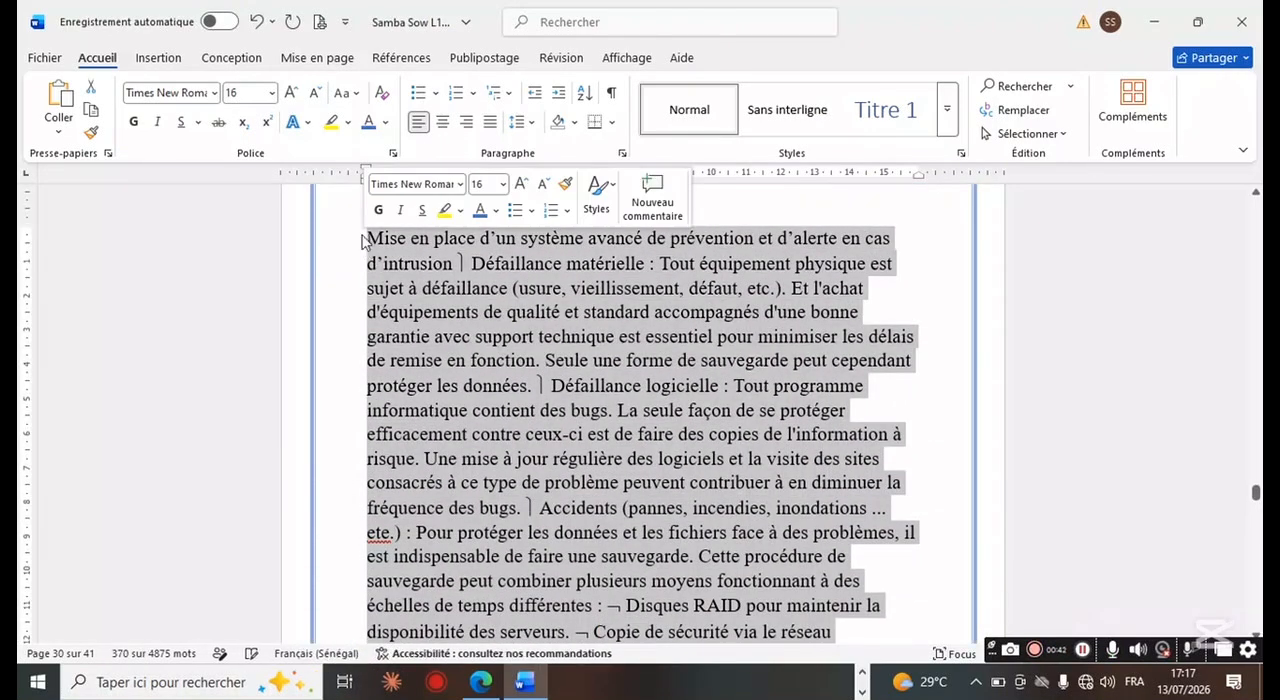
{"action": "left_click", "coordinate": [272, 93]}
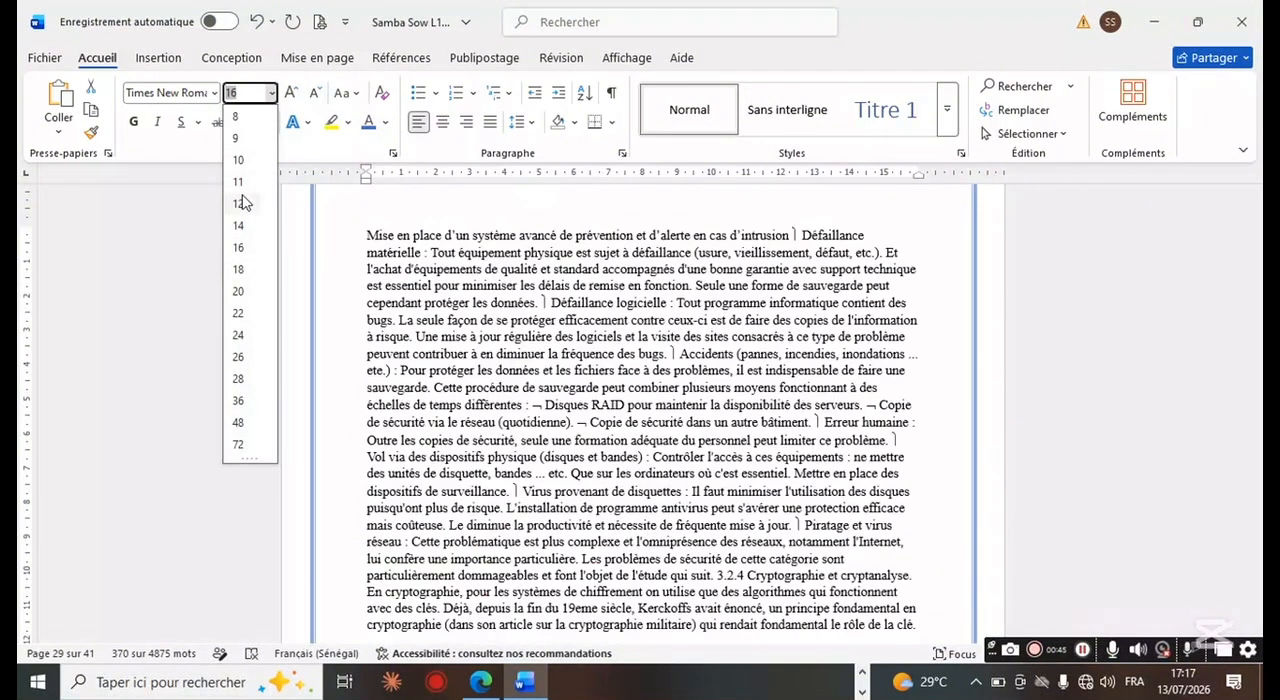
{"action": "left_click", "coordinate": [240, 203]}
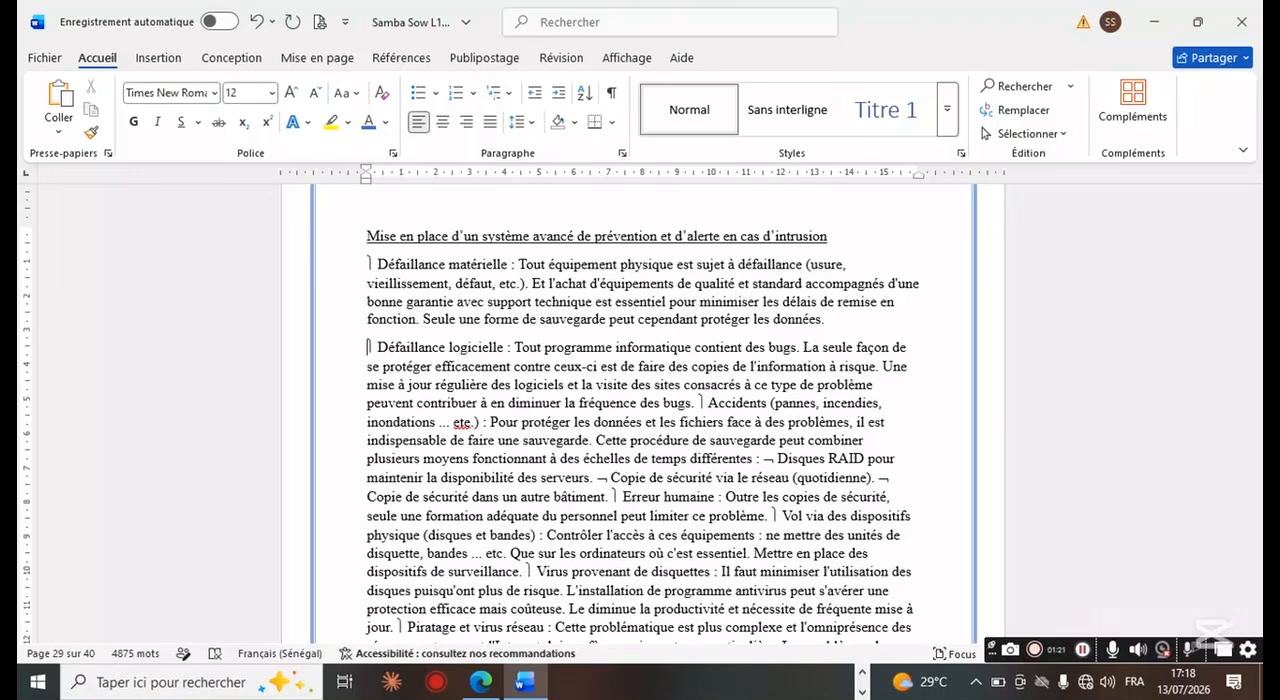
Step: Start new paragraphs before the "Accidents (pannes, incendies, inondations ...)" and "Erreur humaine" items
{"action": "left_click", "coordinate": [697, 403]}
{"action": "key", "text": "Return"}
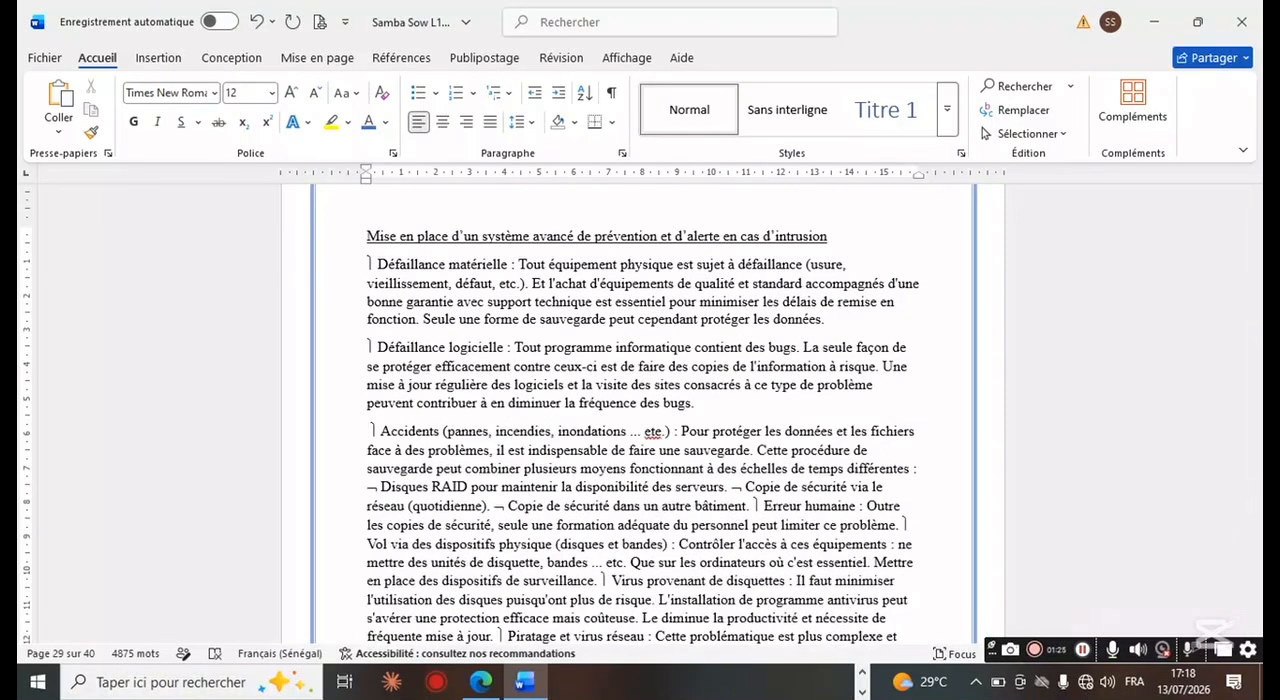
{"action": "left_click", "coordinate": [754, 506]}
{"action": "key", "text": "Return"}
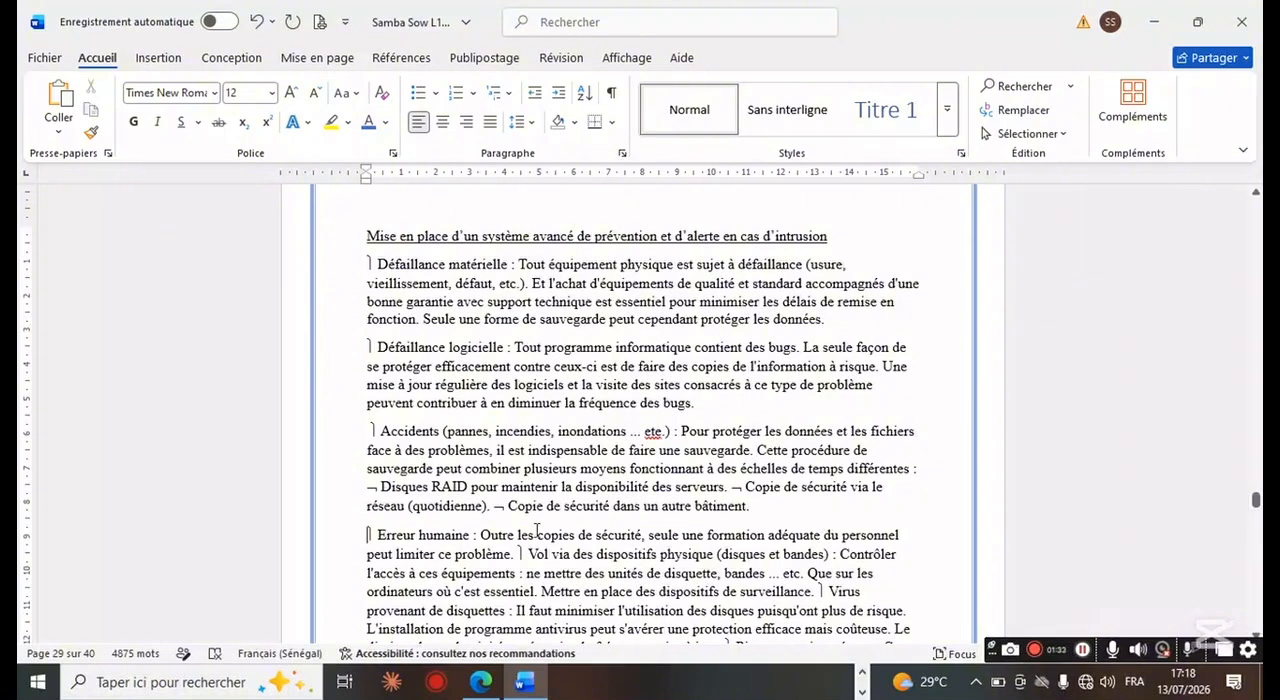
Step: Start new paragraphs before the "Vol via des dispositifs physique" and "Virus provenant de disquettes" items on page 29
{"action": "left_click", "coordinate": [515, 553]}
{"action": "key", "text": "Return"}
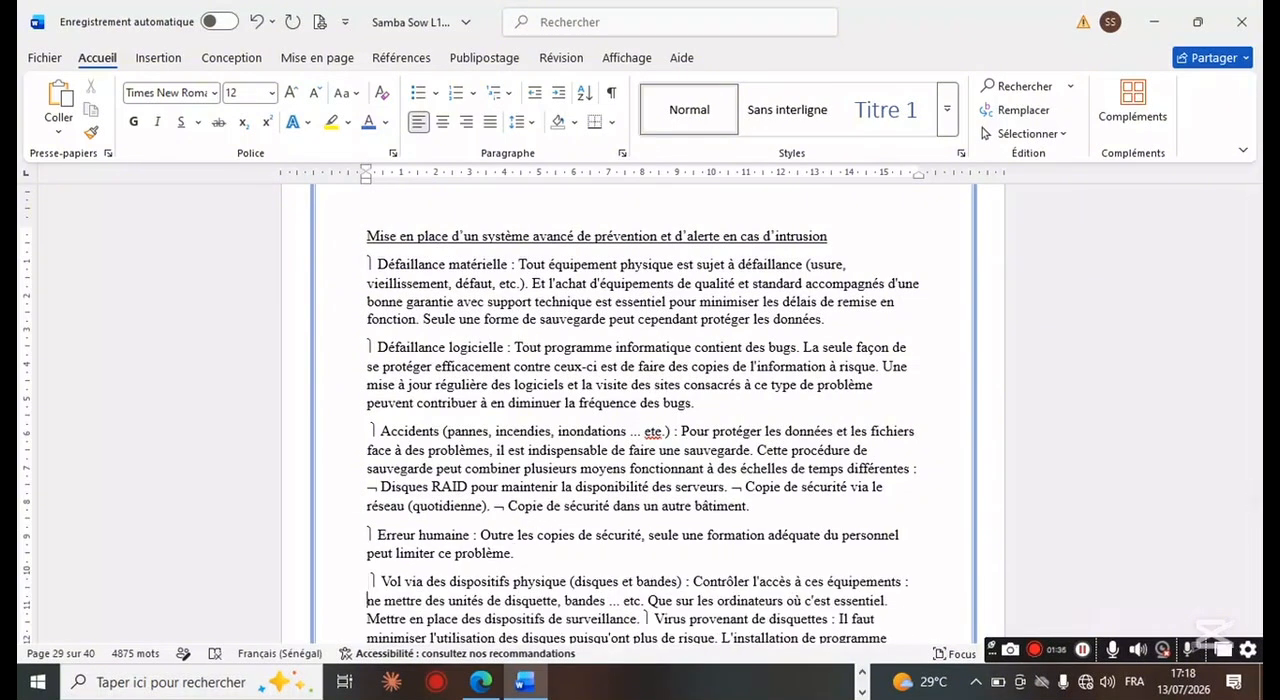
{"action": "key", "text": "Down"}
{"action": "key", "text": "Down"}
{"action": "key", "text": "Down"}
{"action": "key", "text": "Down"}
{"action": "key", "text": "Down"}
{"action": "key", "text": "Down"}
{"action": "key", "text": "Down"}
{"action": "key", "text": "Down"}
{"action": "key", "text": "Down"}
{"action": "key", "text": "Down"}
{"action": "key", "text": "Down"}
{"action": "key", "text": "Down"}
{"action": "key", "text": "Down"}
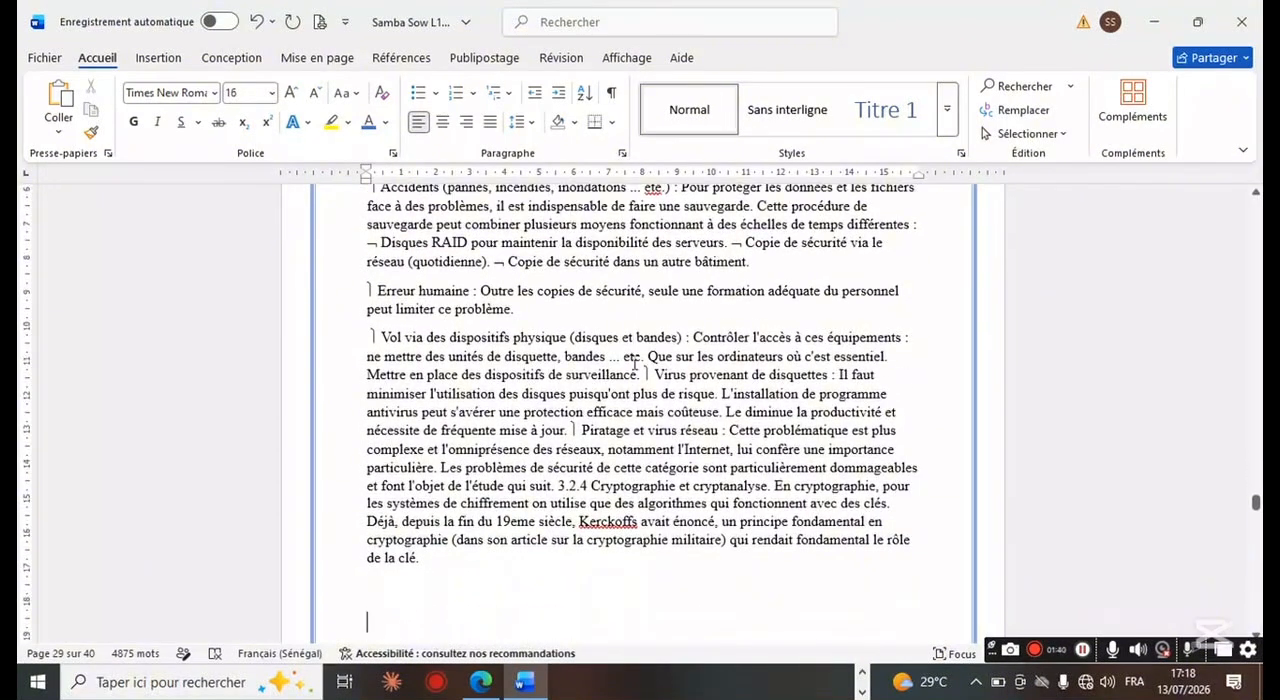
{"action": "left_click", "coordinate": [644, 375]}
{"action": "key", "text": "Return"}
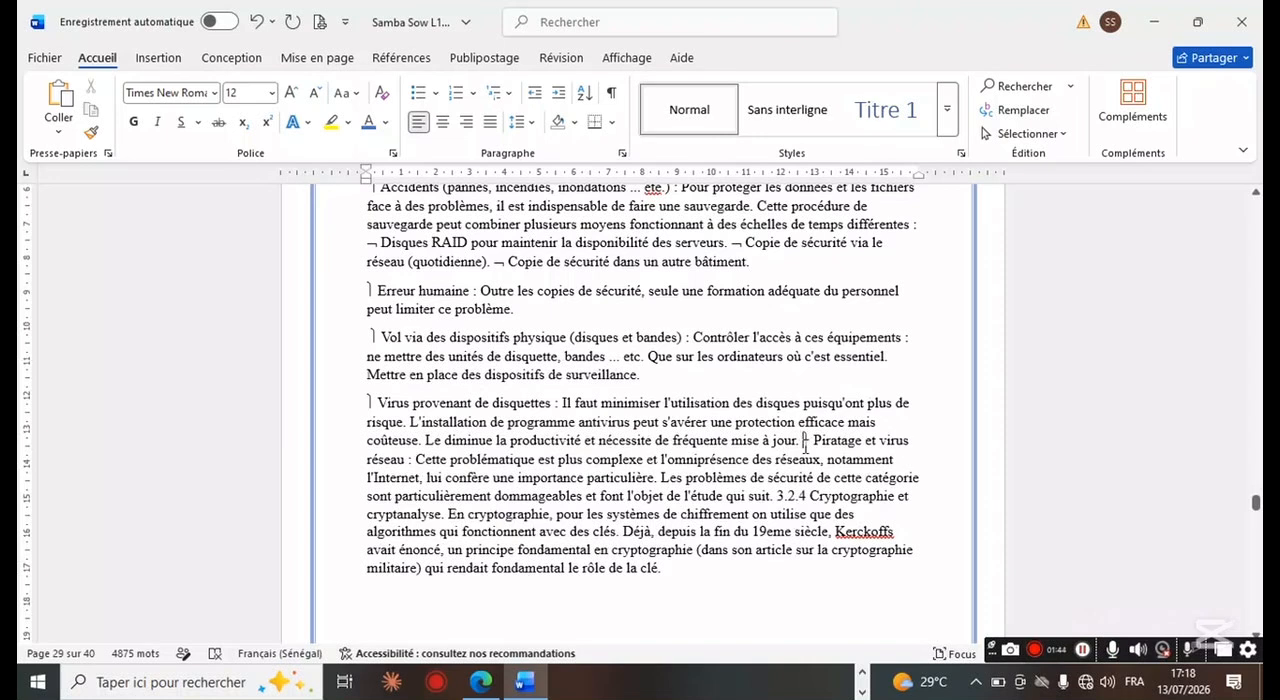
Step: Start new paragraphs before "Piratage et virus réseau", "3.2.4 Cryptographie et cryptanalyse" and "personnel peut limiter ce problème"
{"action": "left_click", "coordinate": [803, 441]}
{"action": "key", "text": "Return"}
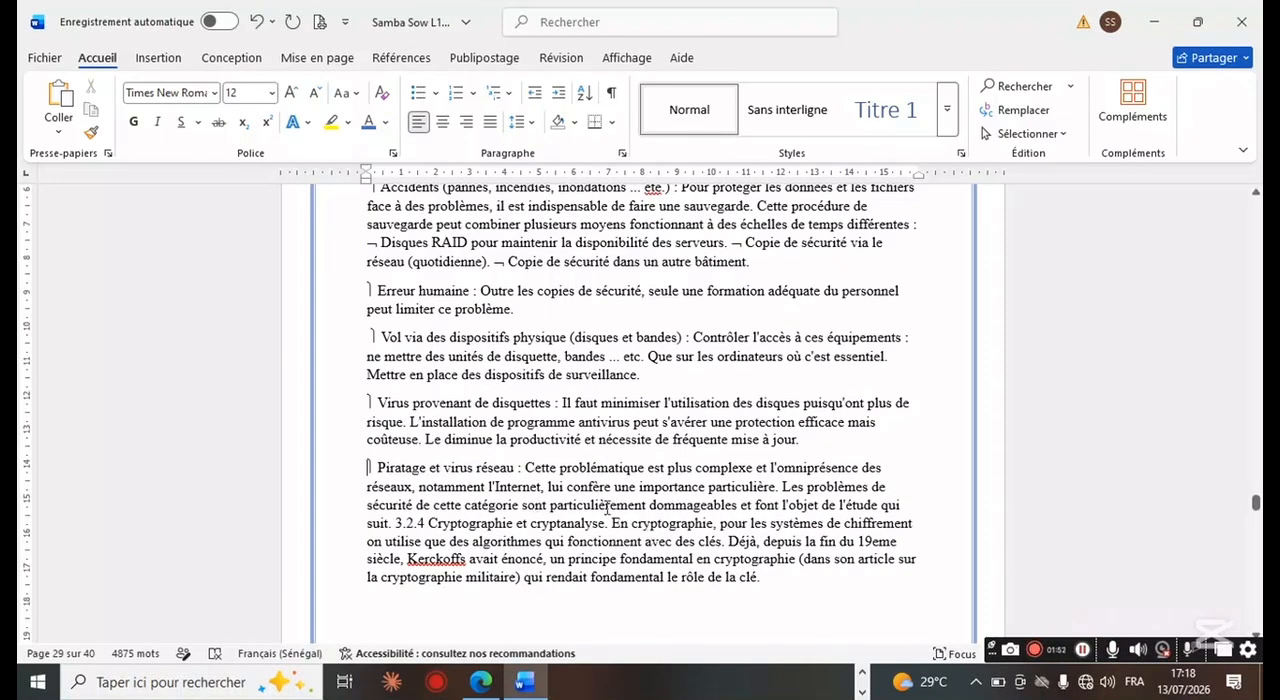
{"action": "left_click", "coordinate": [395, 523]}
{"action": "key", "text": "Return"}
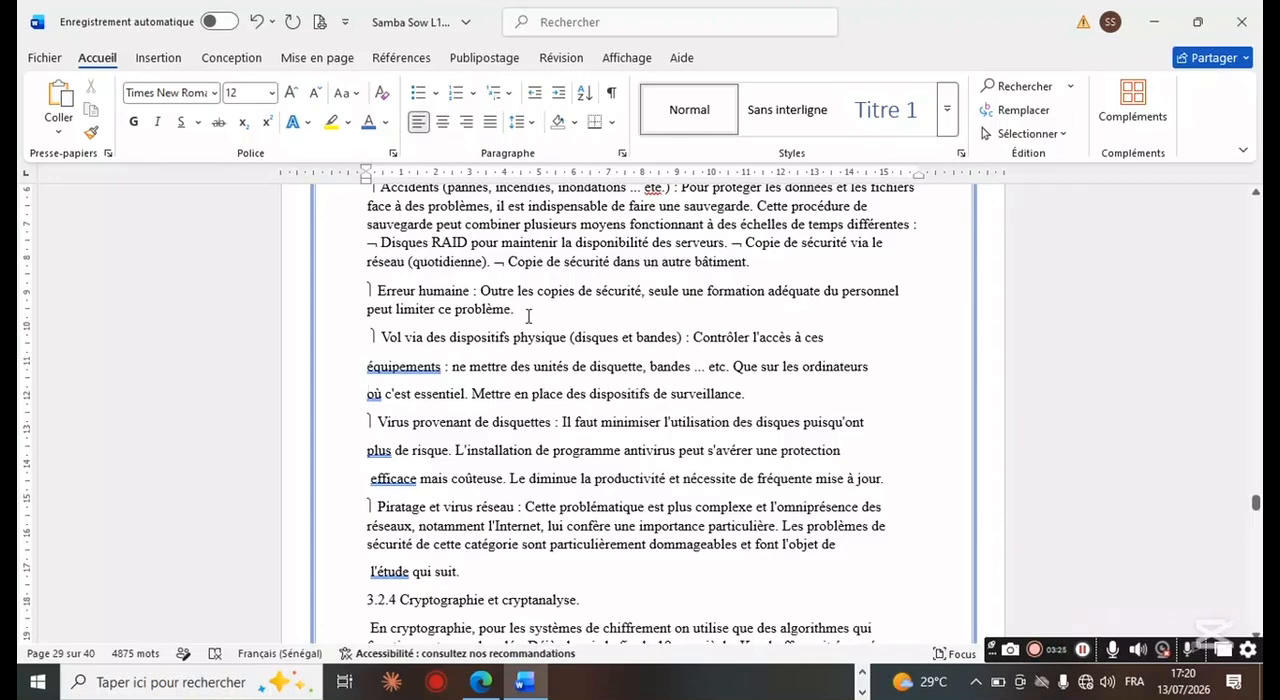
{"action": "left_click", "coordinate": [843, 291]}
{"action": "key", "text": "Return"}
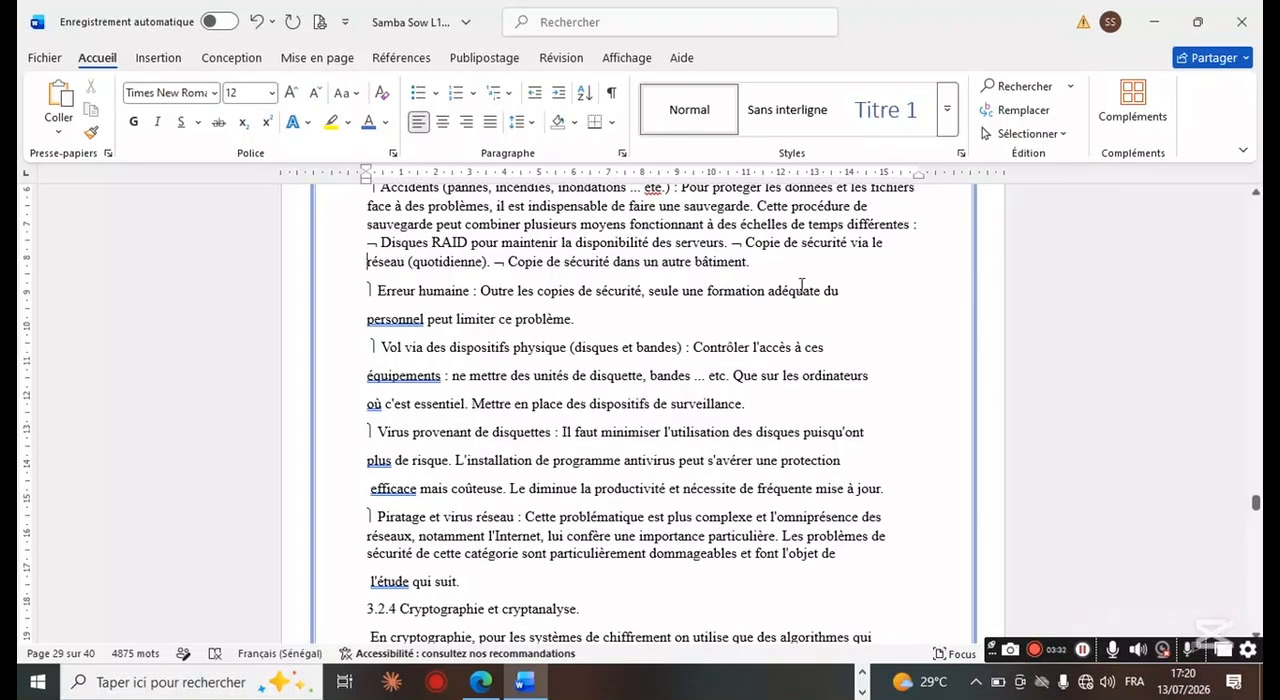
Step: Format the three backup measures, from "Disques RAID" to "Copie de sécurité dans un autre bâtiment", as an arrow-bulleted list
{"action": "scroll", "coordinate": [801, 287], "scroll_direction": "up", "scroll_amount": 6}
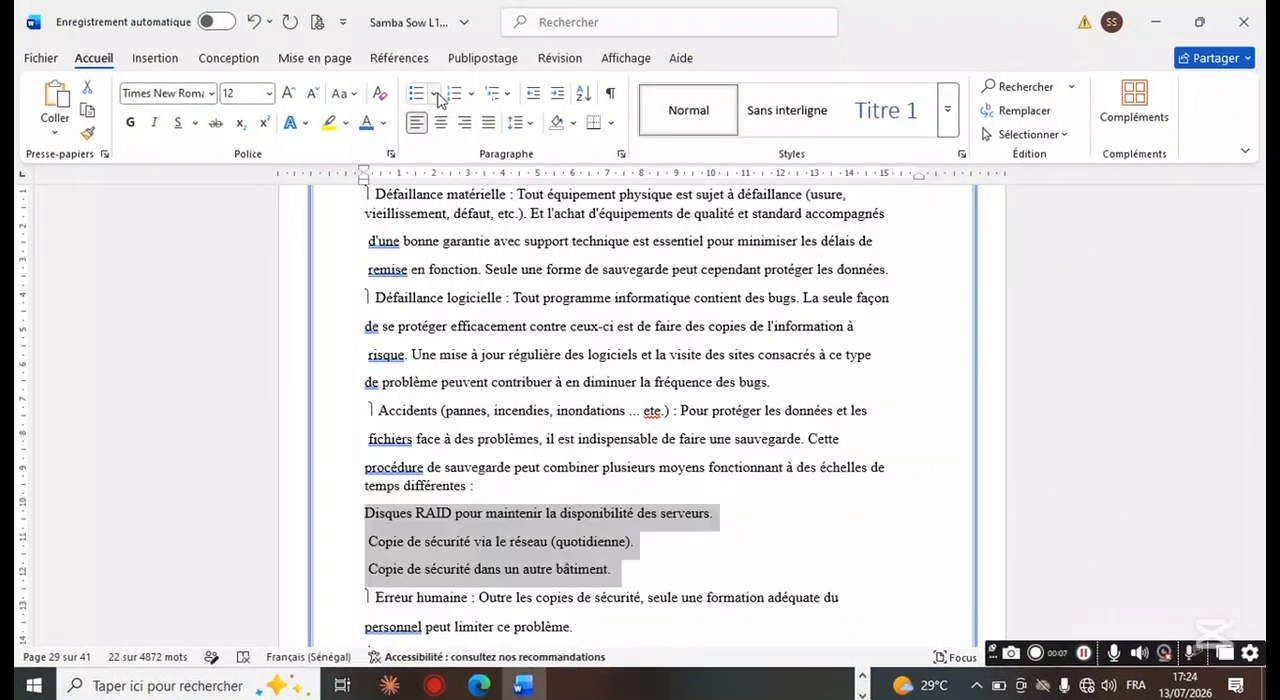
{"action": "left_click", "coordinate": [431, 92]}
{"action": "left_click", "coordinate": [470, 153]}
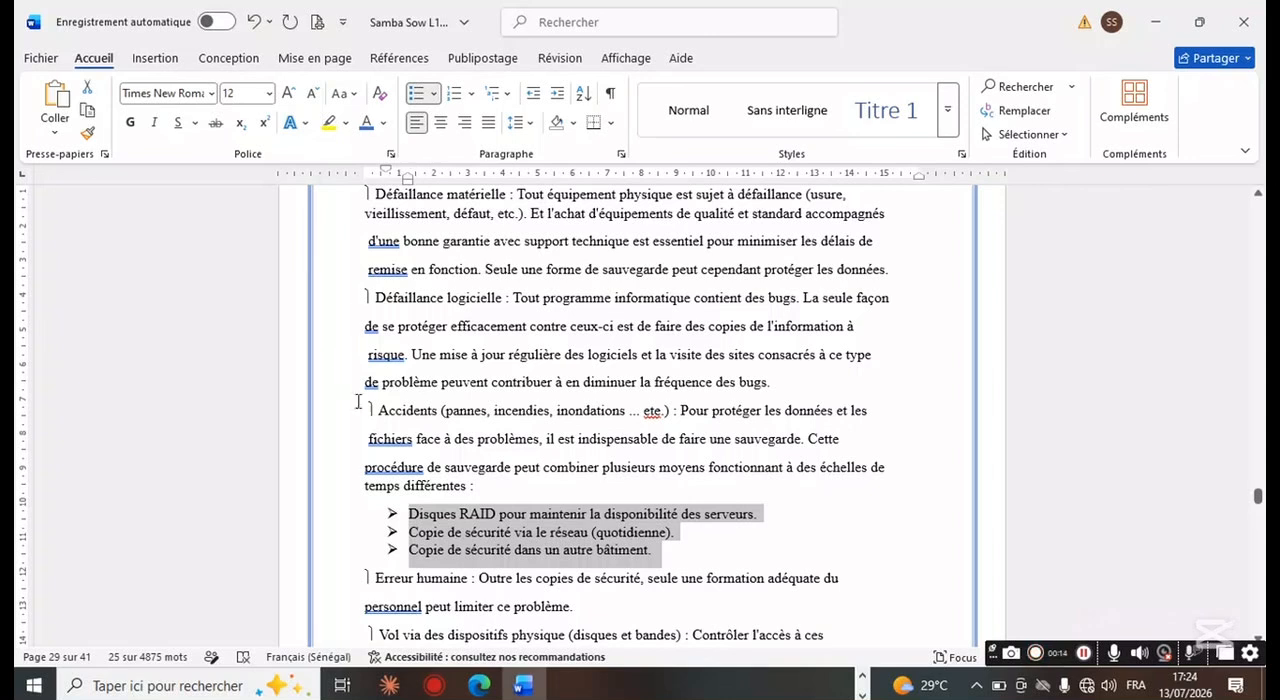
Step: Remove the stray mark before "Accidents (pannes, incendies, inondations ...)" and make that label bold
{"action": "left_click", "coordinate": [367, 407]}
{"action": "key", "text": "BackSpace"}
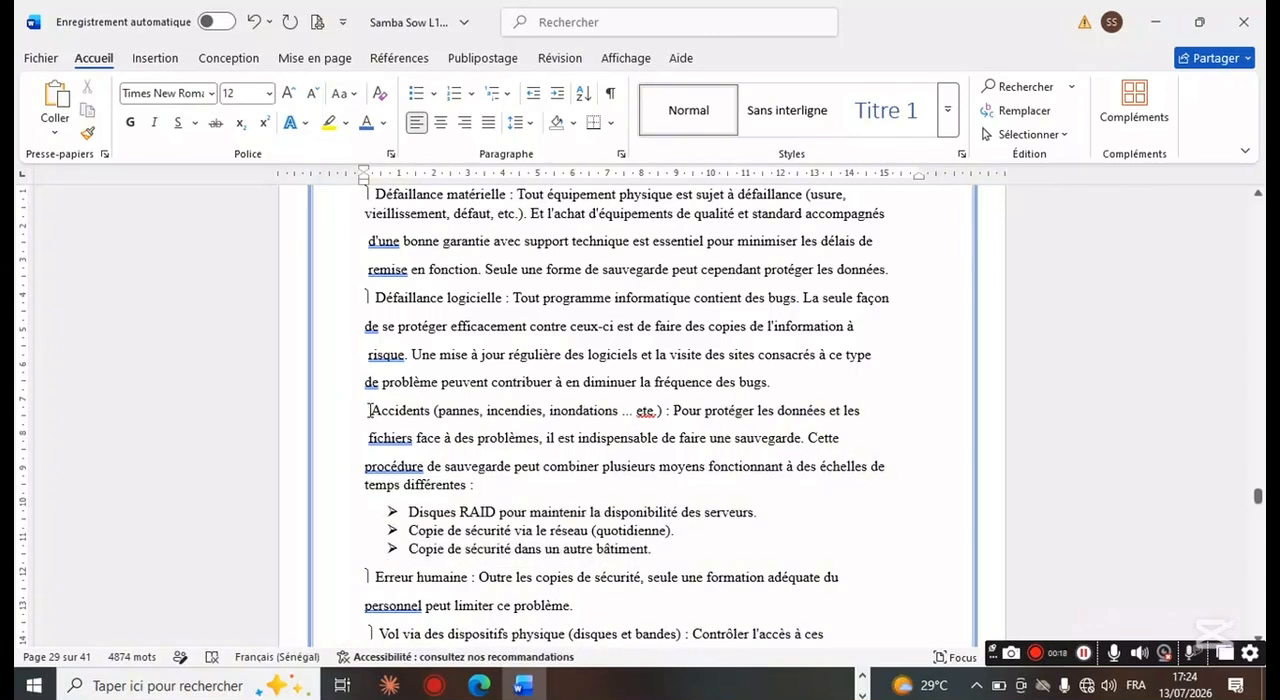
{"action": "left_click_drag", "start_coordinate": [368, 410], "coordinate": [665, 410]}
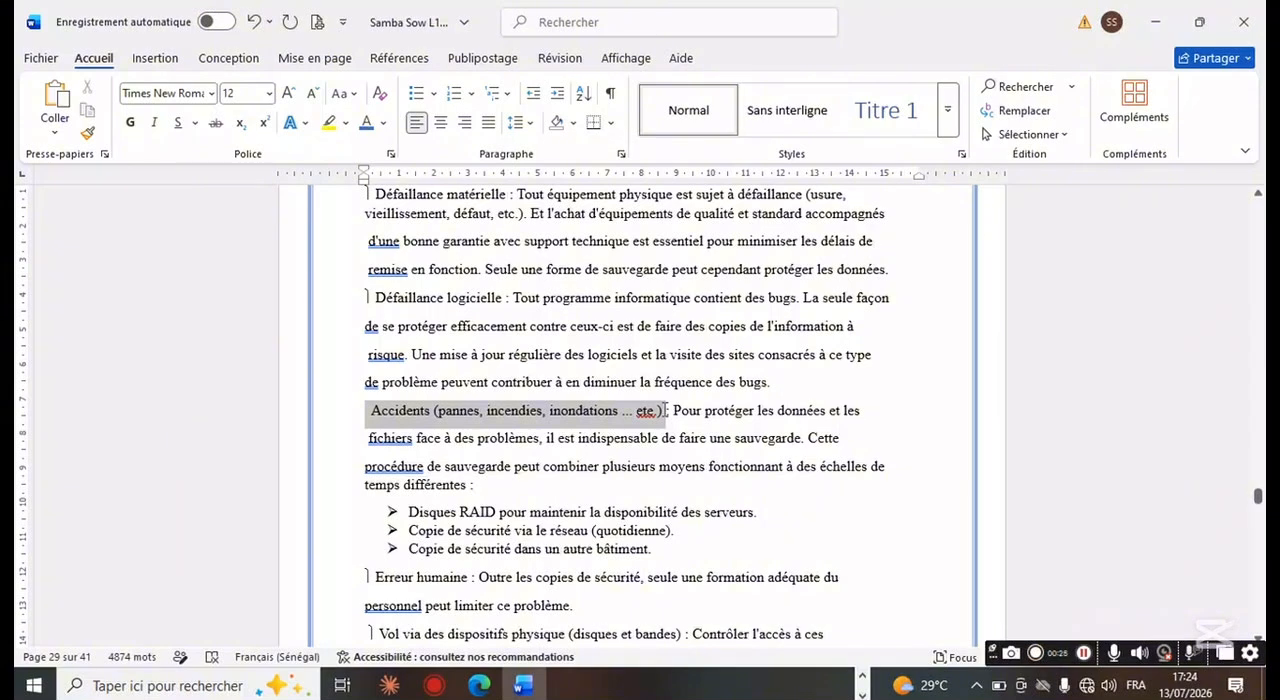
{"action": "left_click", "coordinate": [676, 382]}
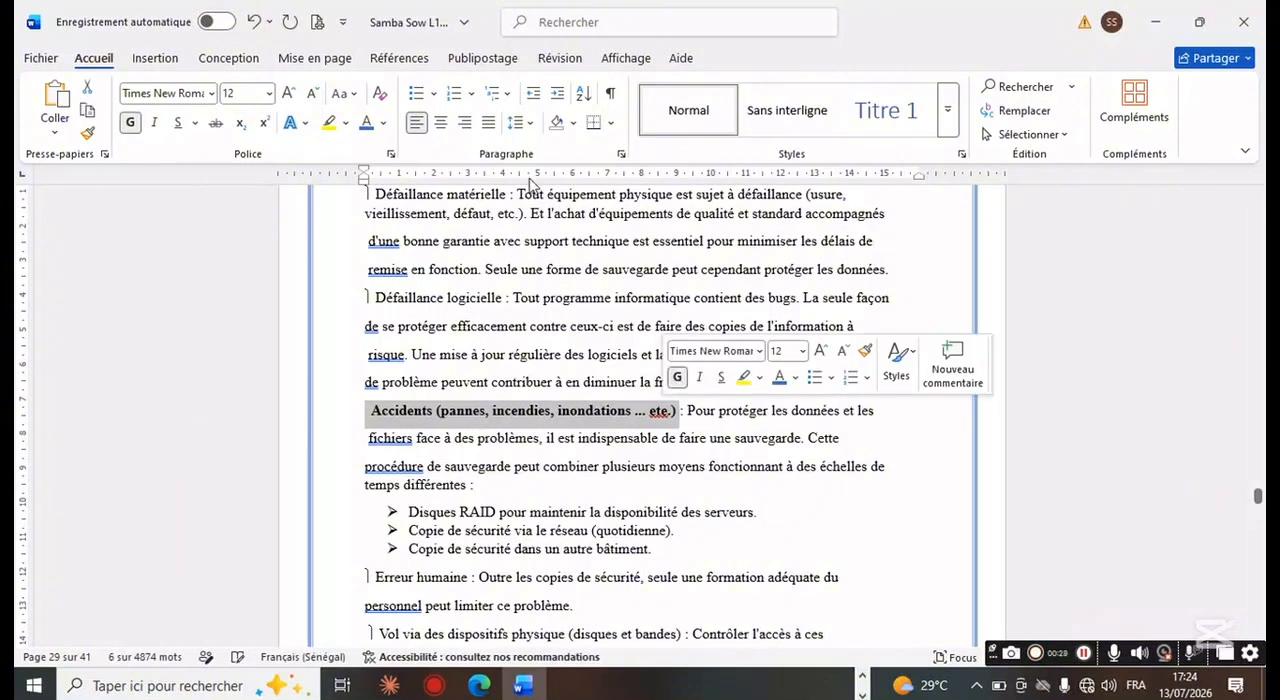
Step: Give the "Accidents" item a check-mark bullet
{"action": "left_click", "coordinate": [434, 93]}
{"action": "left_click", "coordinate": [439, 160]}
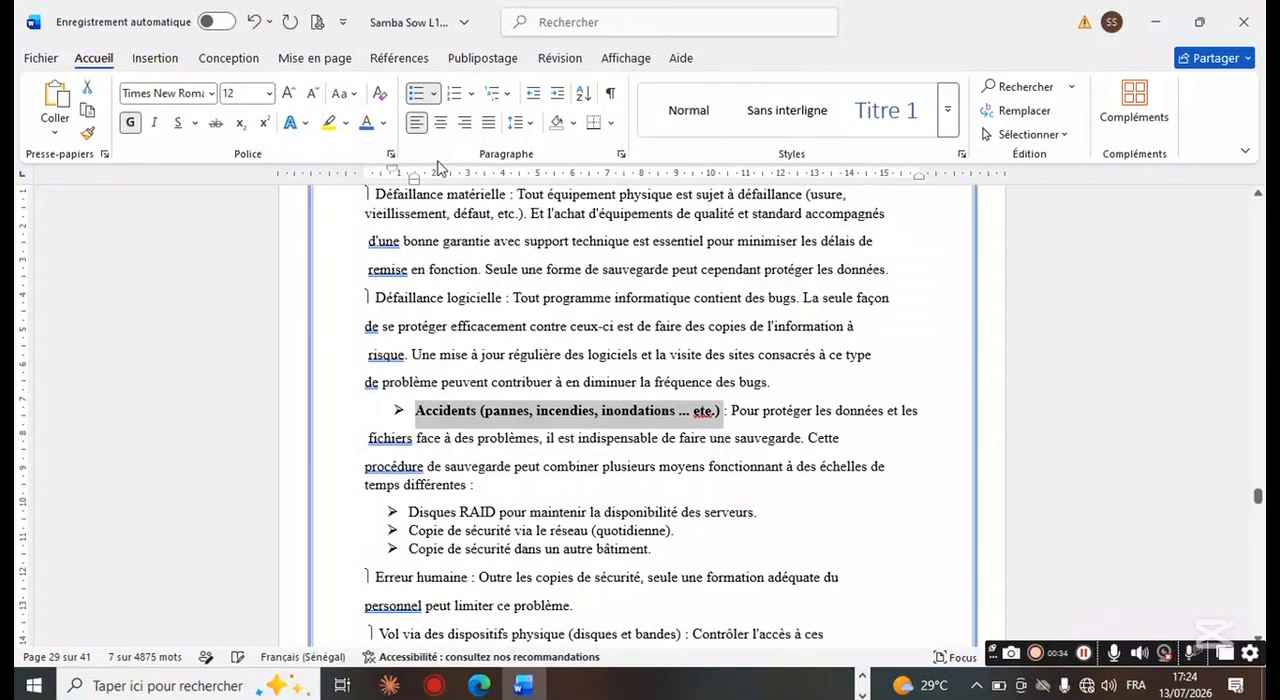
{"action": "left_click", "coordinate": [434, 93]}
{"action": "left_click", "coordinate": [517, 275]}
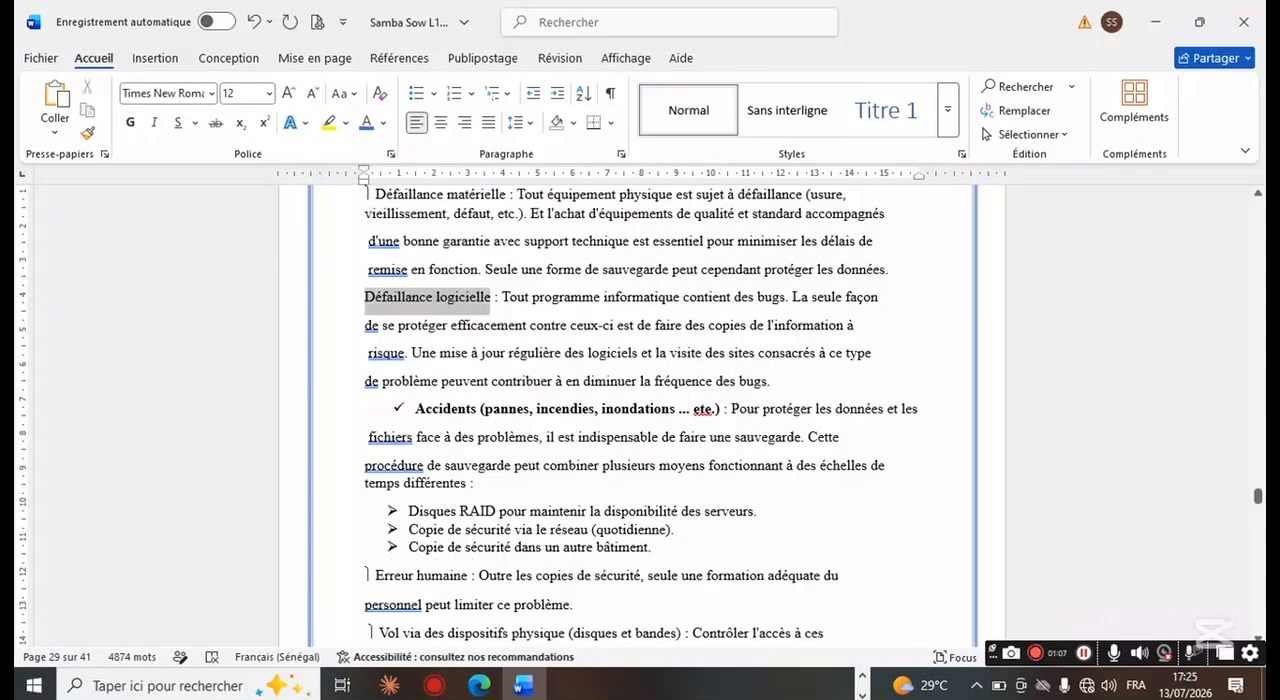
Step: Make the label "Défaillance logicielle :" bold and give its item a check-mark bullet
{"action": "left_click_drag", "start_coordinate": [498, 301], "coordinate": [503, 301]}
{"action": "left_click", "coordinate": [512, 275]}
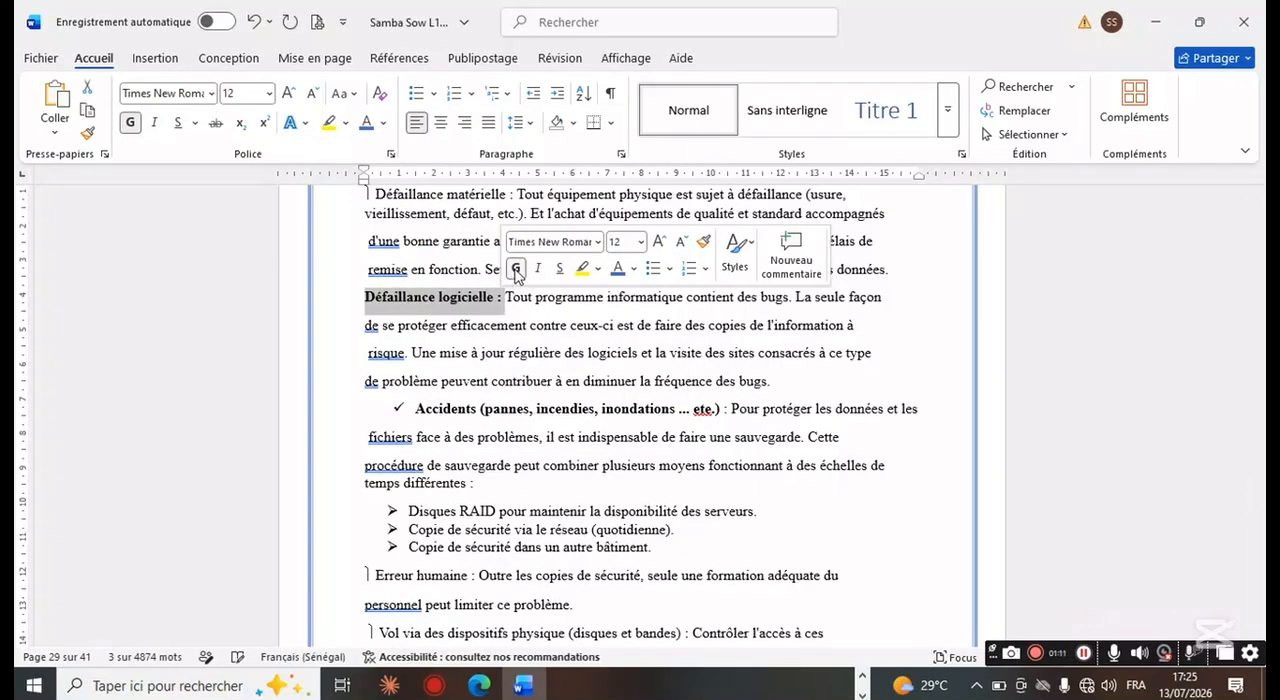
{"action": "left_click", "coordinate": [434, 93]}
{"action": "left_click", "coordinate": [517, 275]}
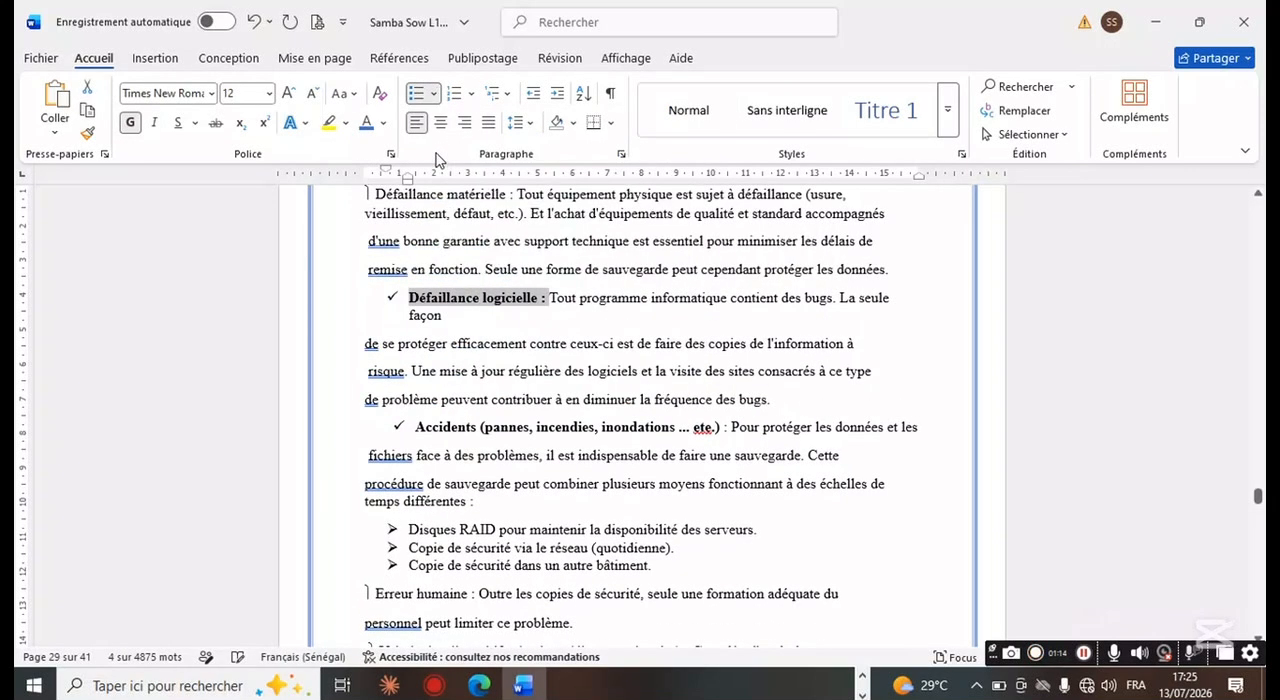
{"action": "left_click", "coordinate": [346, 299]}
{"action": "scroll", "coordinate": [350, 298], "scroll_direction": "up", "scroll_amount": 5}
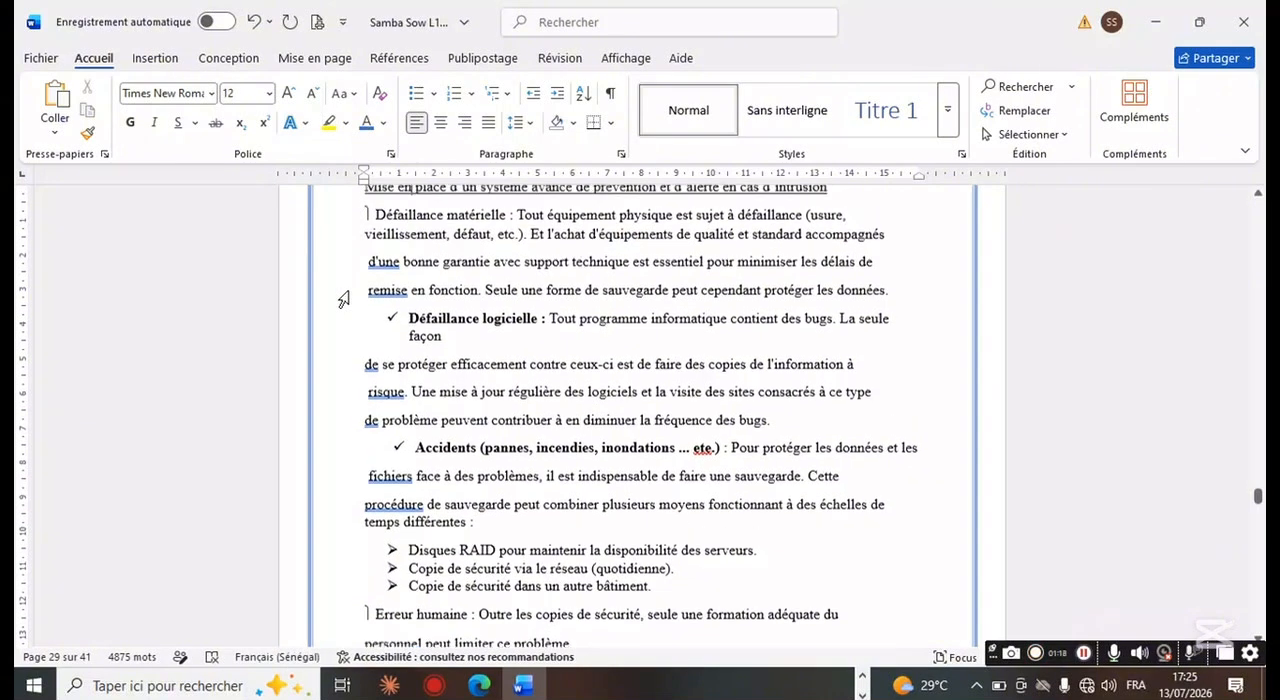
{"action": "left_click", "coordinate": [368, 478]}
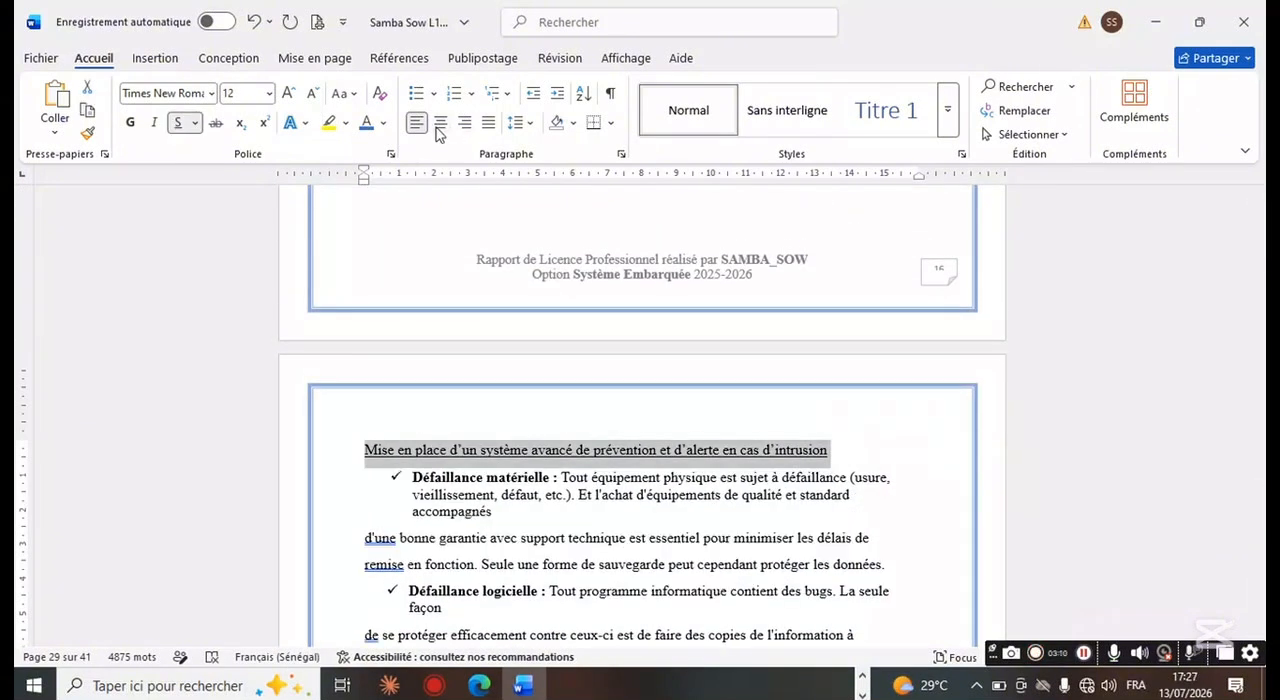
{"action": "left_click", "coordinate": [439, 125]}
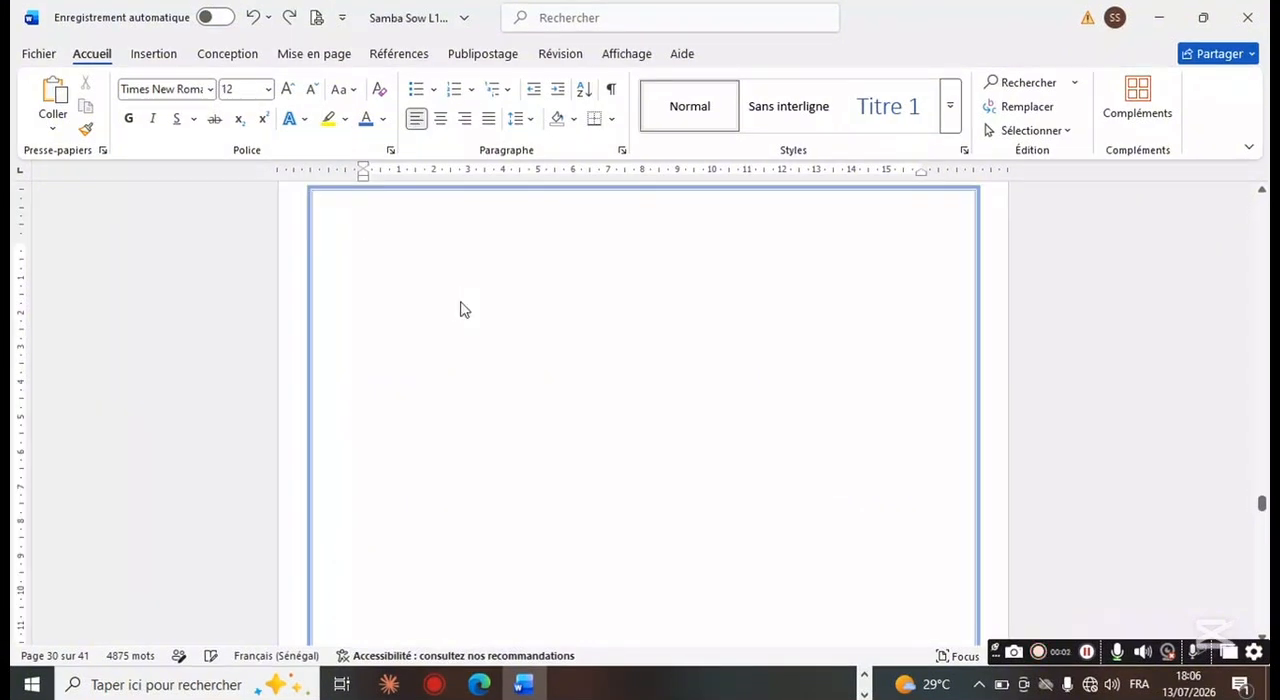
Step: Paste the copied text onto the empty page 30 and start a new paragraph before "D'ailleurs, en cryptographie académique"
{"action": "key", "text": "ctrl+v"}
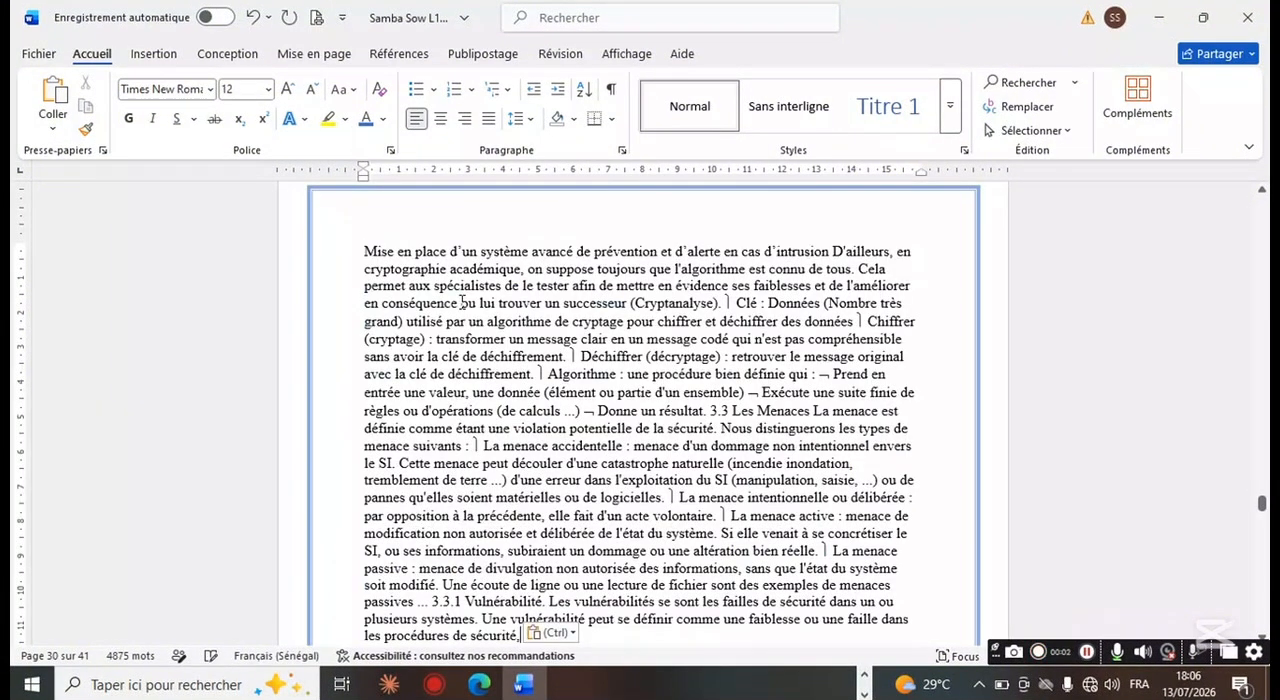
{"action": "left_click", "coordinate": [830, 254]}
{"action": "key", "text": "Return"}
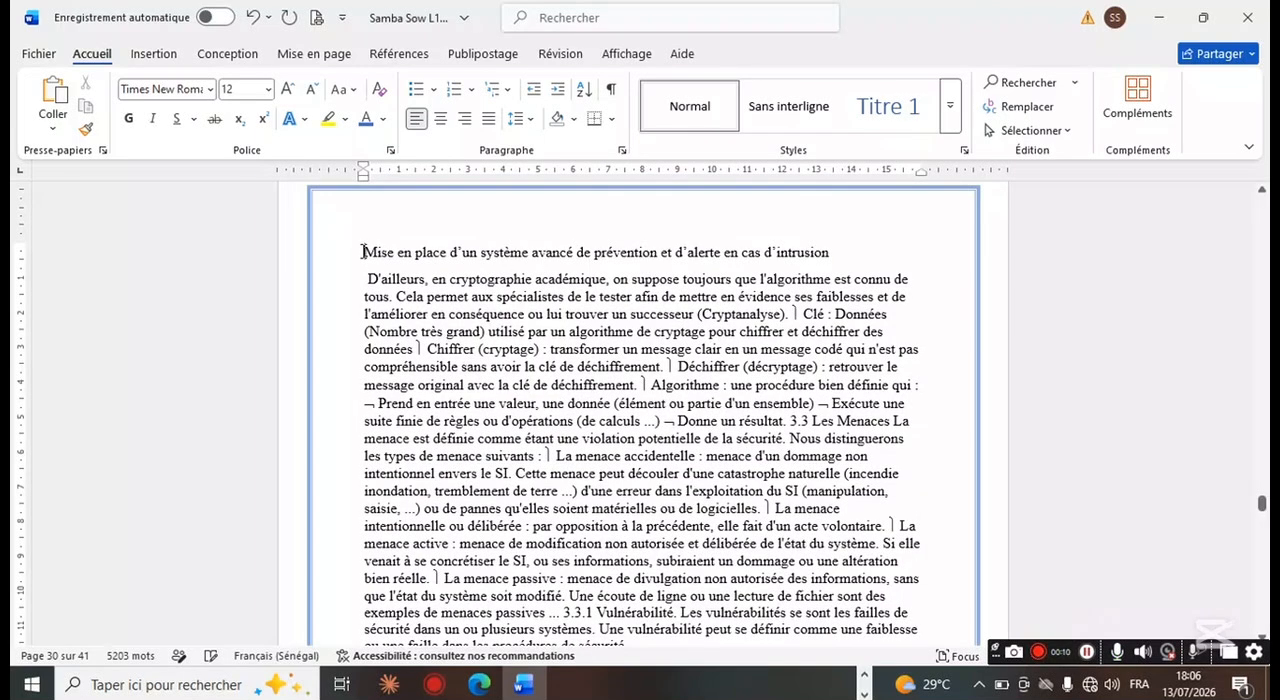
Step: Centre and underline the title "Mise en place d'un système avancé de prévention et d'alerte en cas d'intrusion" on page 30
{"action": "left_click", "coordinate": [440, 118]}
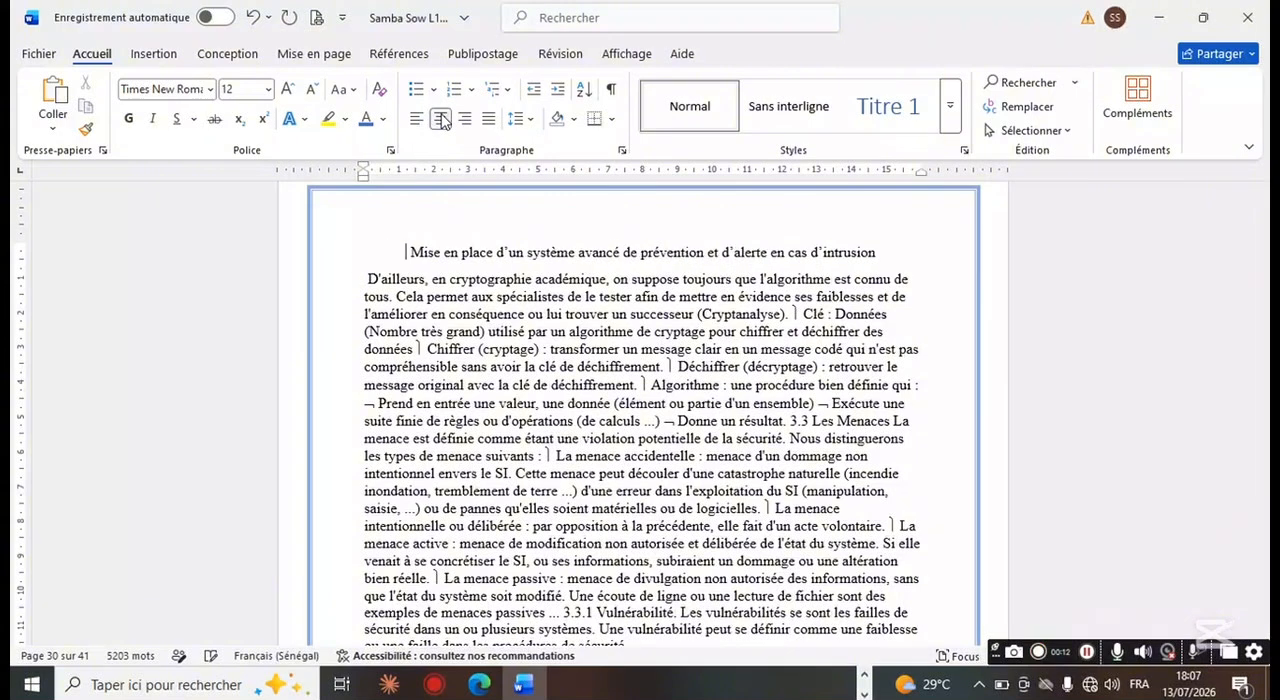
{"action": "left_click_drag", "start_coordinate": [412, 254], "coordinate": [948, 258]}
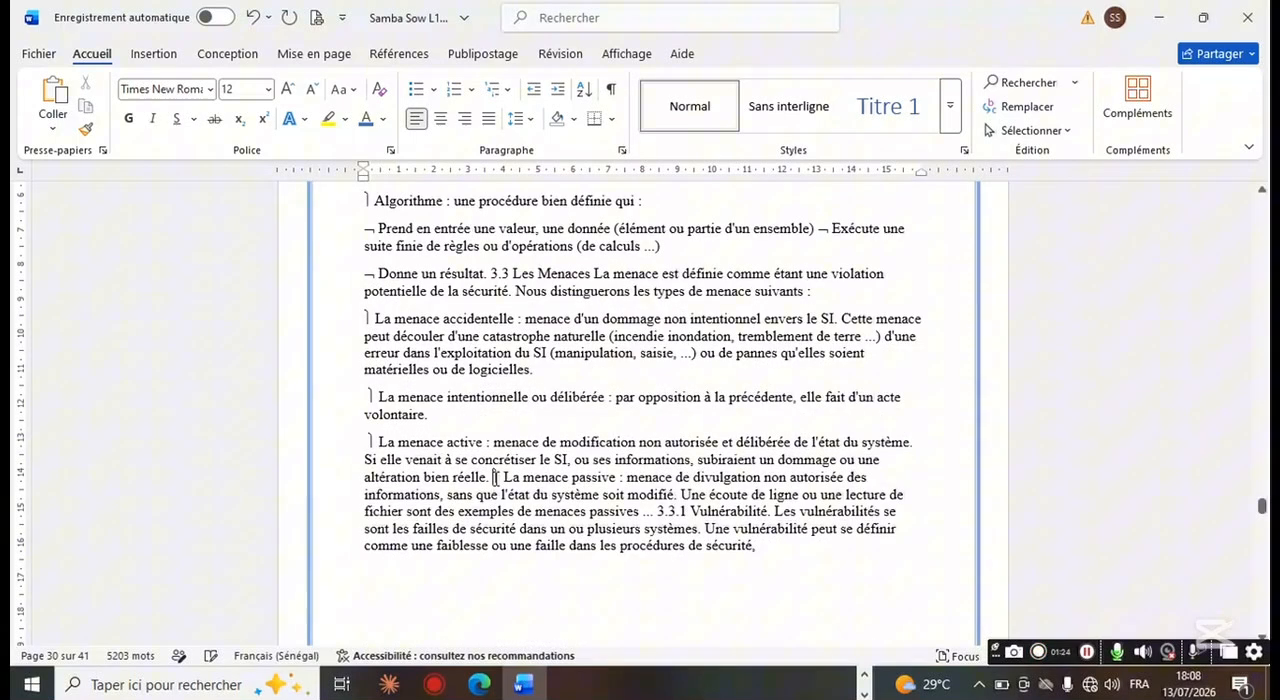
Step: Start new paragraphs before "La menace passive", "3.3.1 Vulnérabilité" and "Les vulnérabilités se sont les failles de sécurité"
{"action": "key", "text": "Return"}
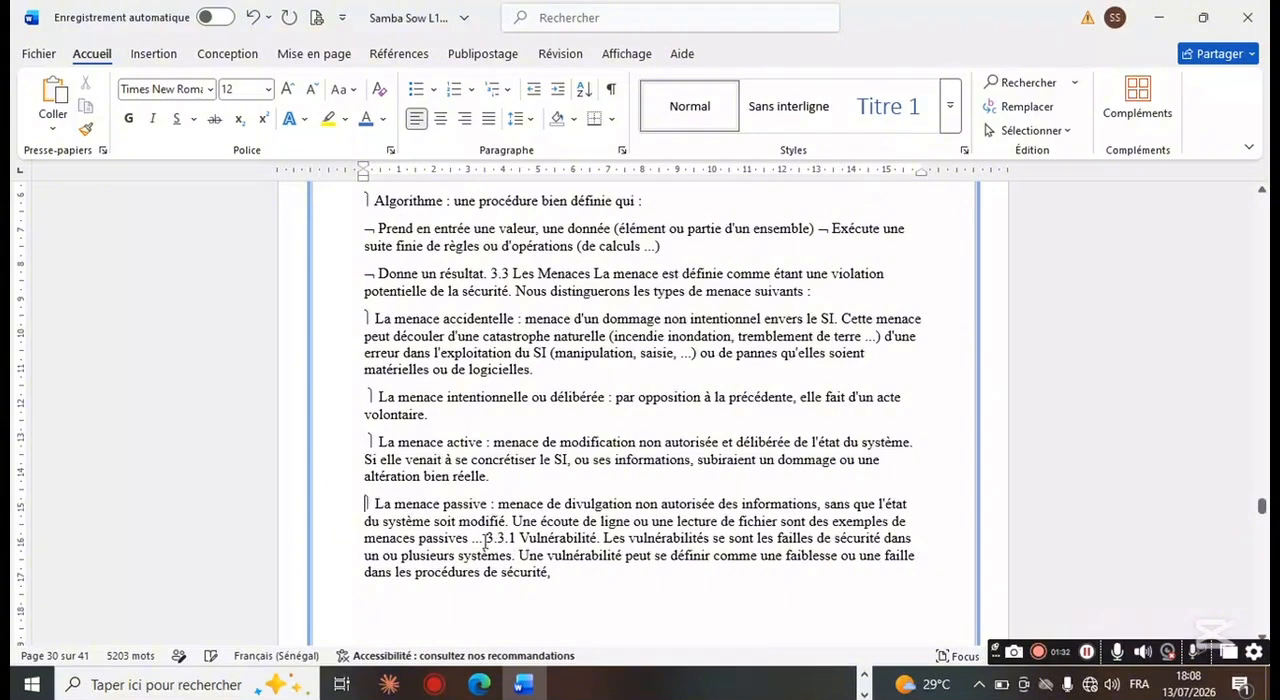
{"action": "left_click", "coordinate": [485, 540]}
{"action": "key", "text": "Return"}
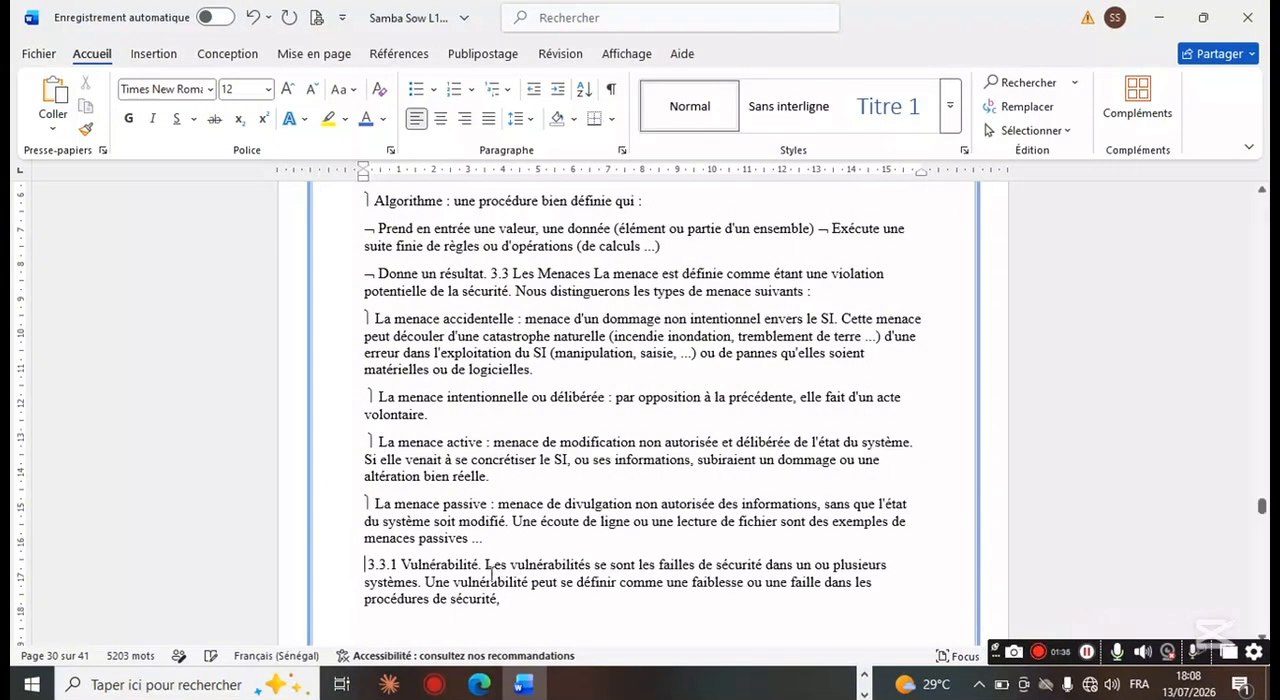
{"action": "key", "text": "Return"}
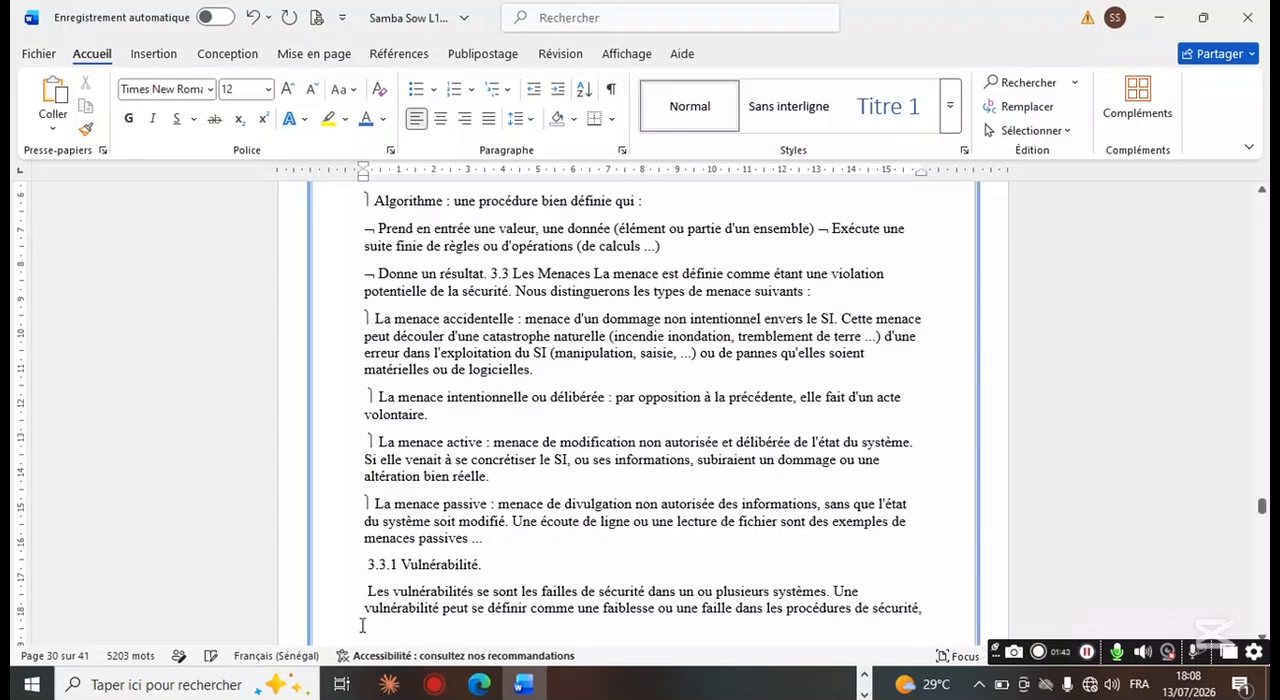
{"action": "key", "text": "BackSpace"}
{"action": "key", "text": "Return"}
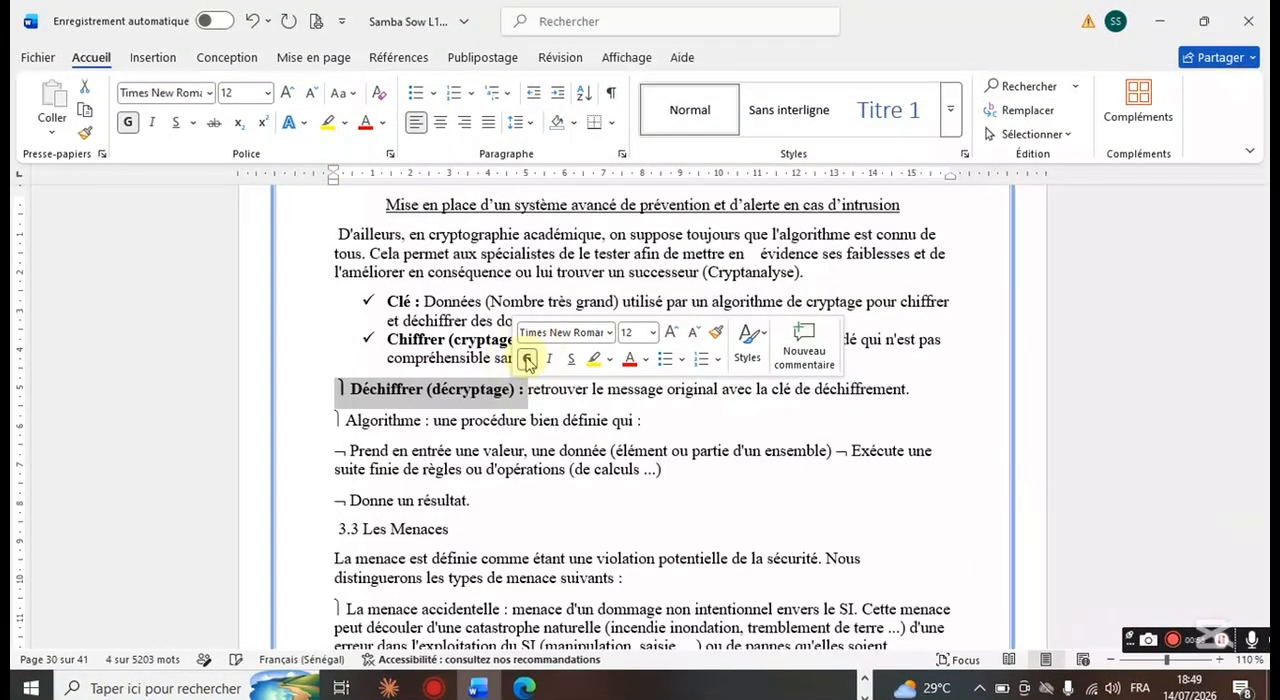
Step: Give the "Déchiffrer (décryptage)" and "Algorithme" items check-mark bullets, and make the "Algorithme :" label bold
{"action": "left_click", "coordinate": [434, 94]}
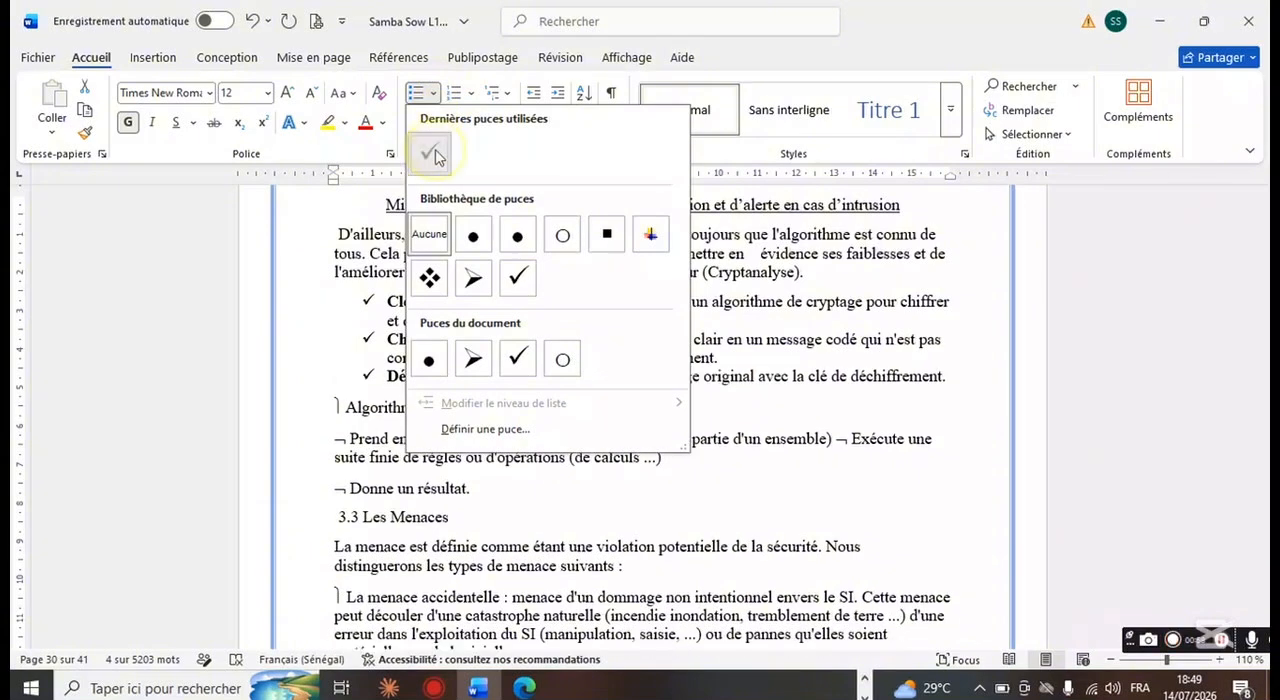
{"action": "left_click", "coordinate": [426, 152]}
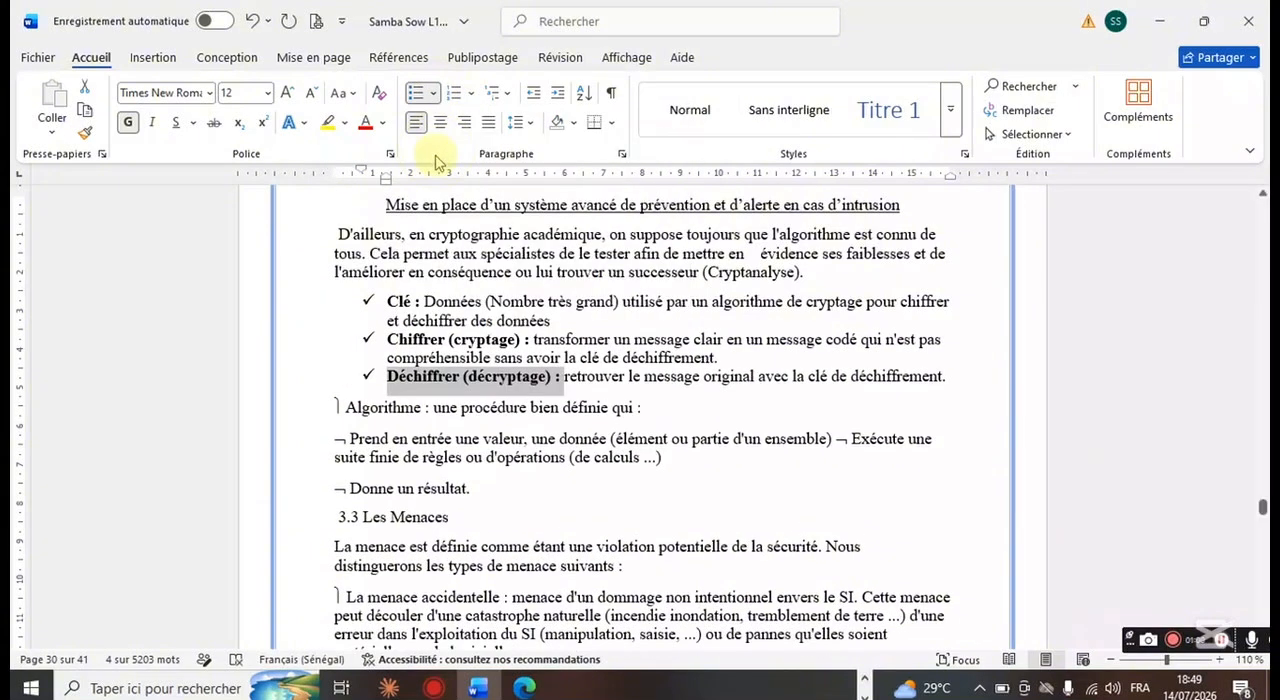
{"action": "double_click", "coordinate": [360, 410]}
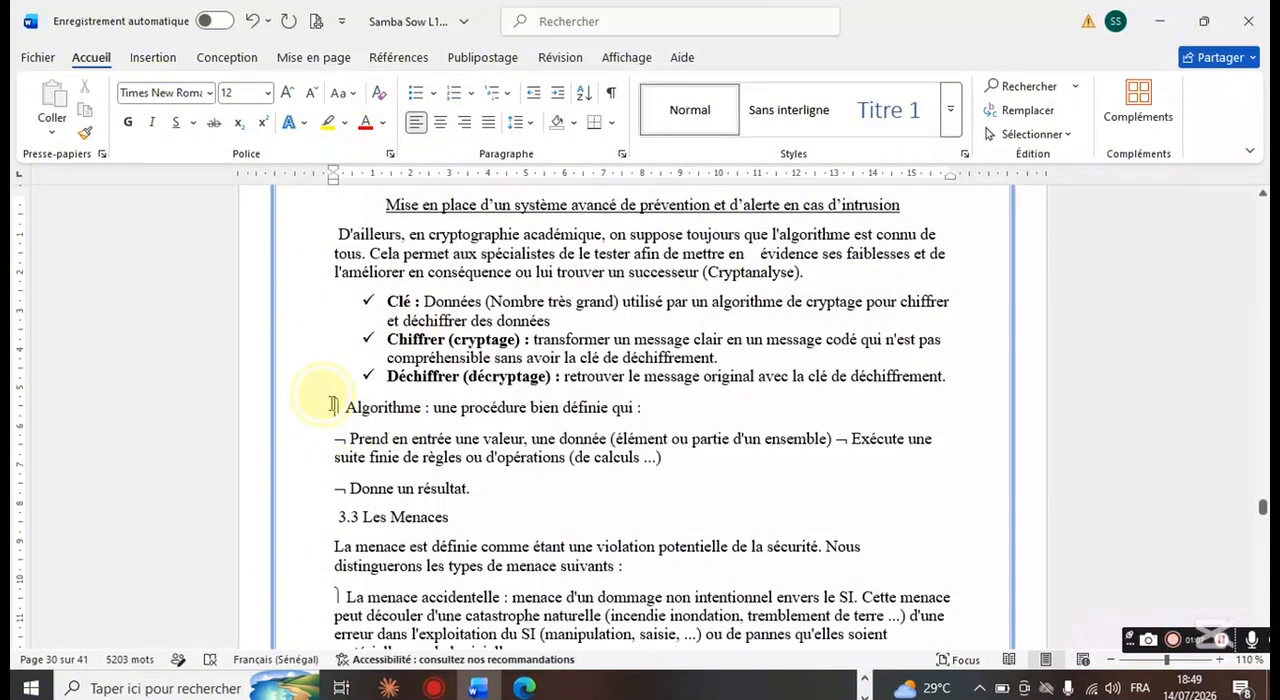
{"action": "left_click_drag", "start_coordinate": [333, 408], "coordinate": [432, 410]}
{"action": "left_click", "coordinate": [445, 374]}
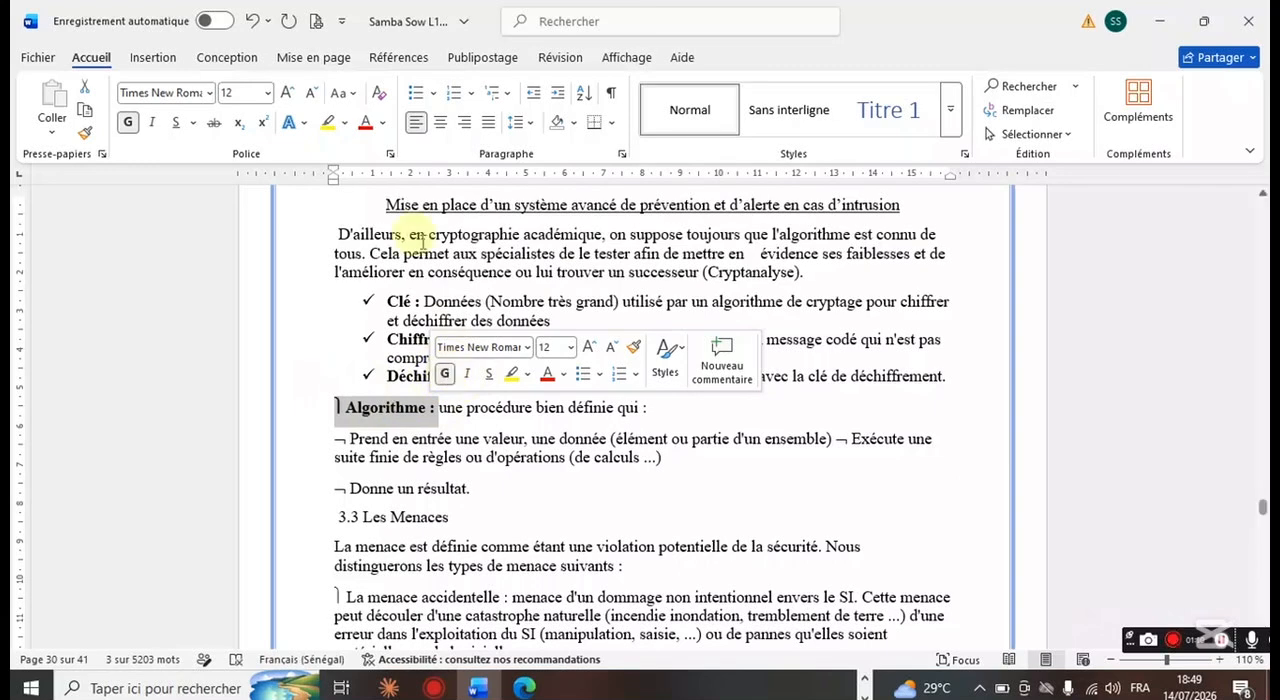
{"action": "left_click", "coordinate": [433, 93]}
{"action": "left_click", "coordinate": [430, 152]}
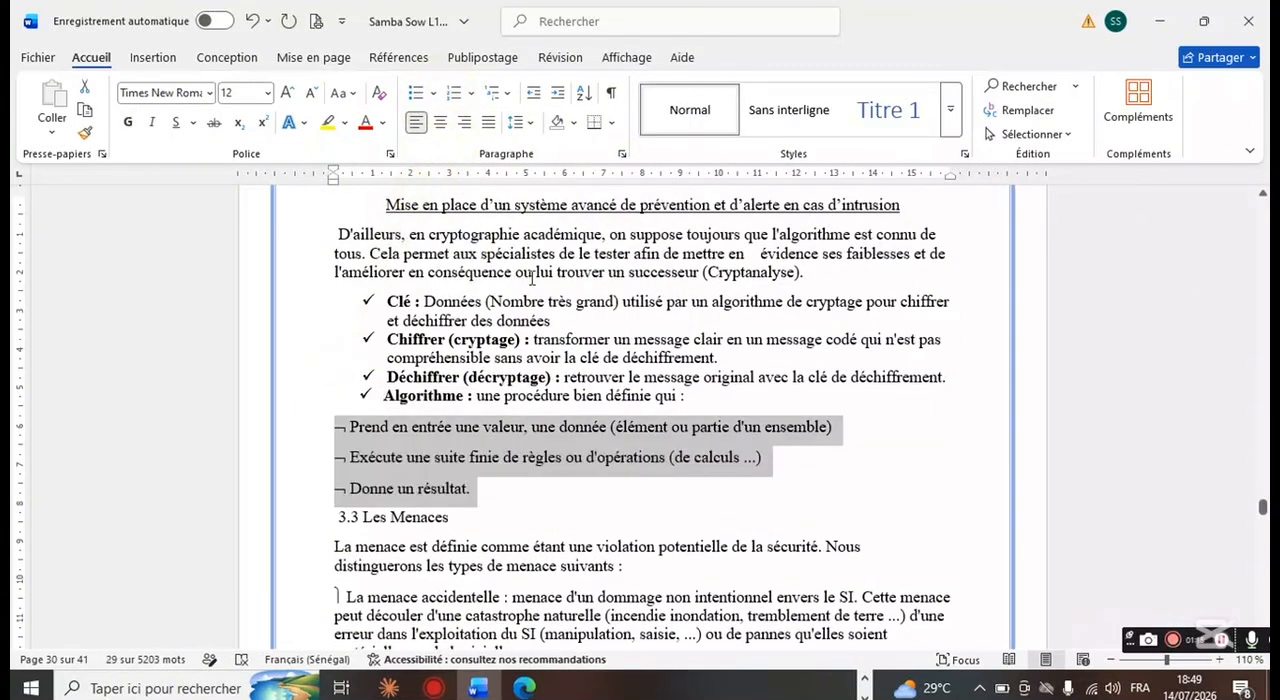
Step: Format the three lines under "Algorithme", from "Prend en entrée une valeur" to "Donne un résultat", with arrow bullets
{"action": "left_click", "coordinate": [433, 93]}
{"action": "left_click", "coordinate": [517, 277]}
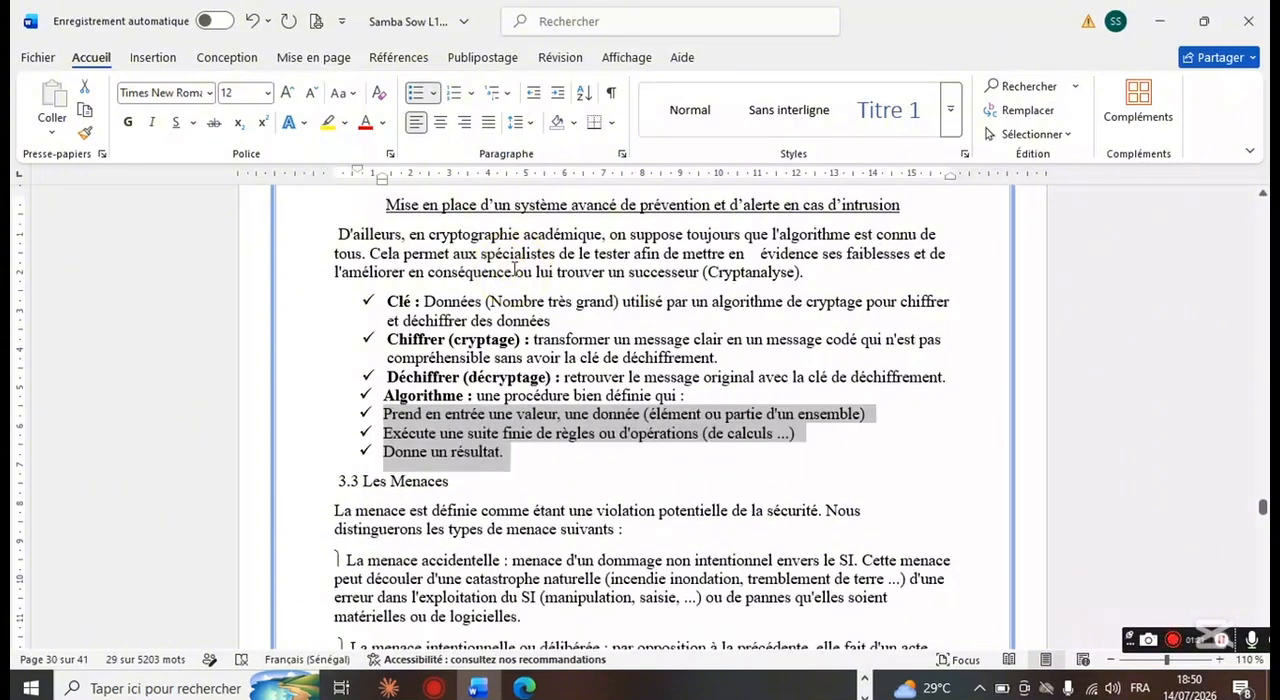
{"action": "left_click", "coordinate": [433, 93]}
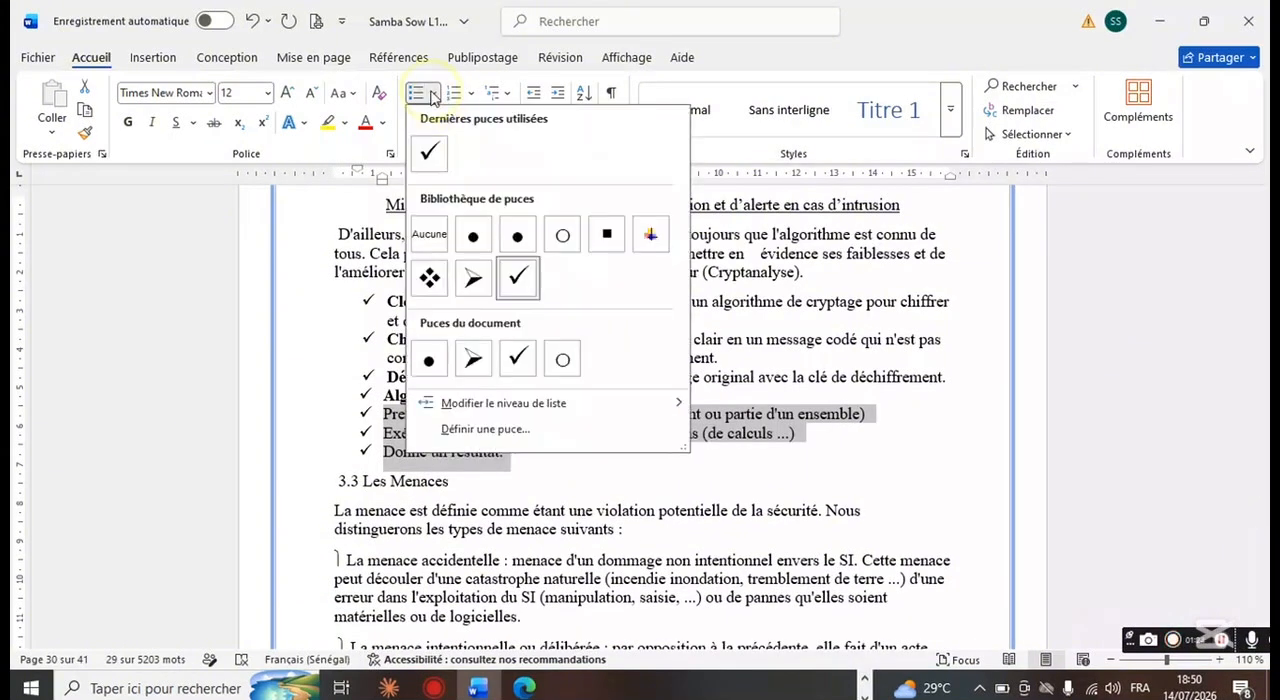
{"action": "left_click", "coordinate": [475, 280]}
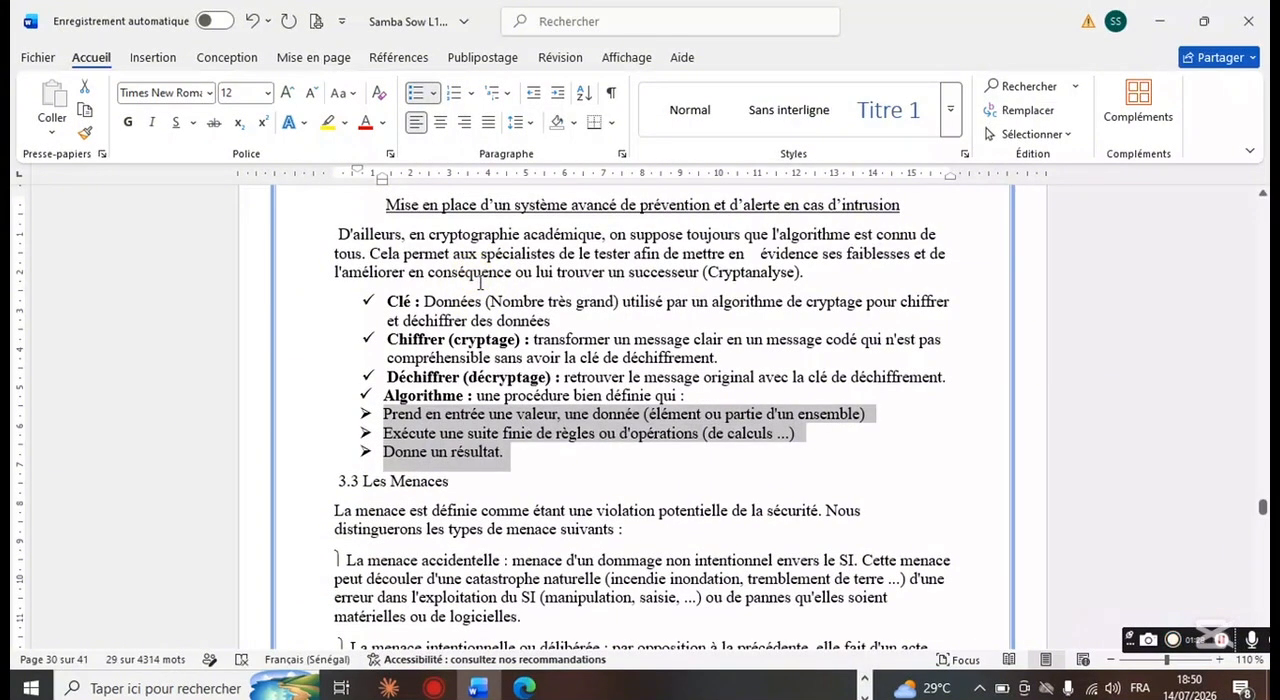
Step: Try to centre the three arrow-bulleted lines under "Algorithme"
{"action": "left_click", "coordinate": [440, 122]}
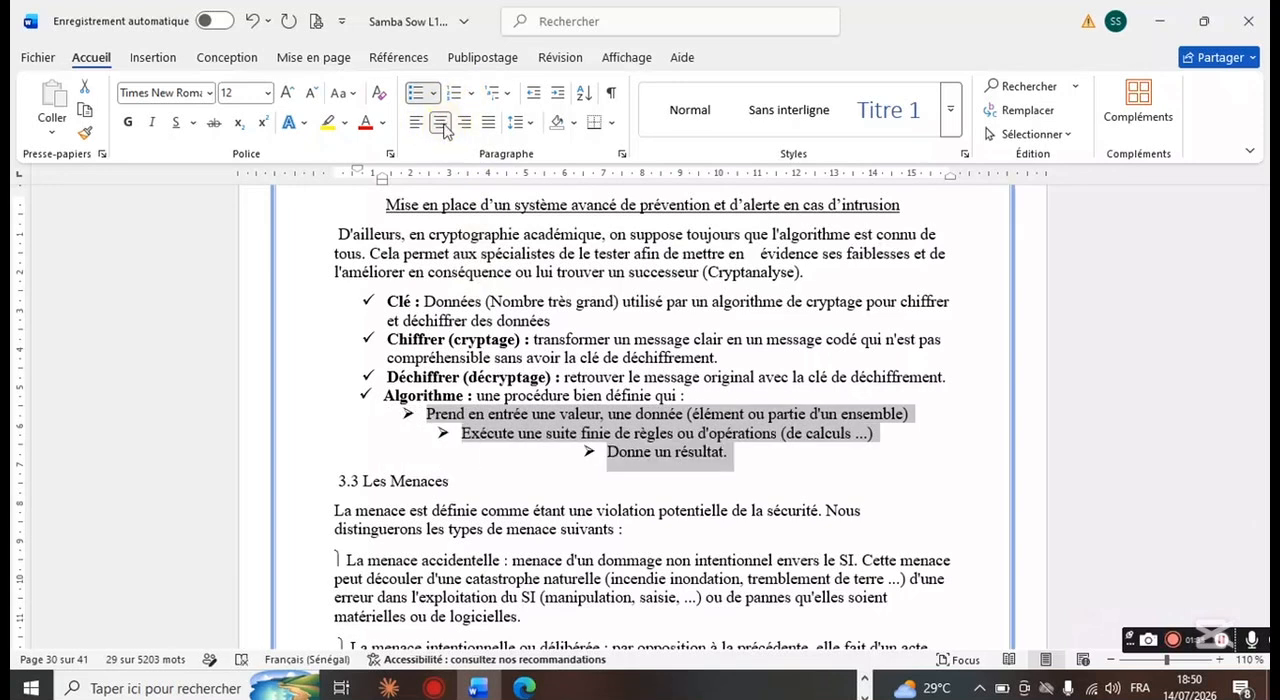
{"action": "left_click", "coordinate": [440, 122]}
{"action": "left_click", "coordinate": [440, 122]}
{"action": "left_click", "coordinate": [443, 127]}
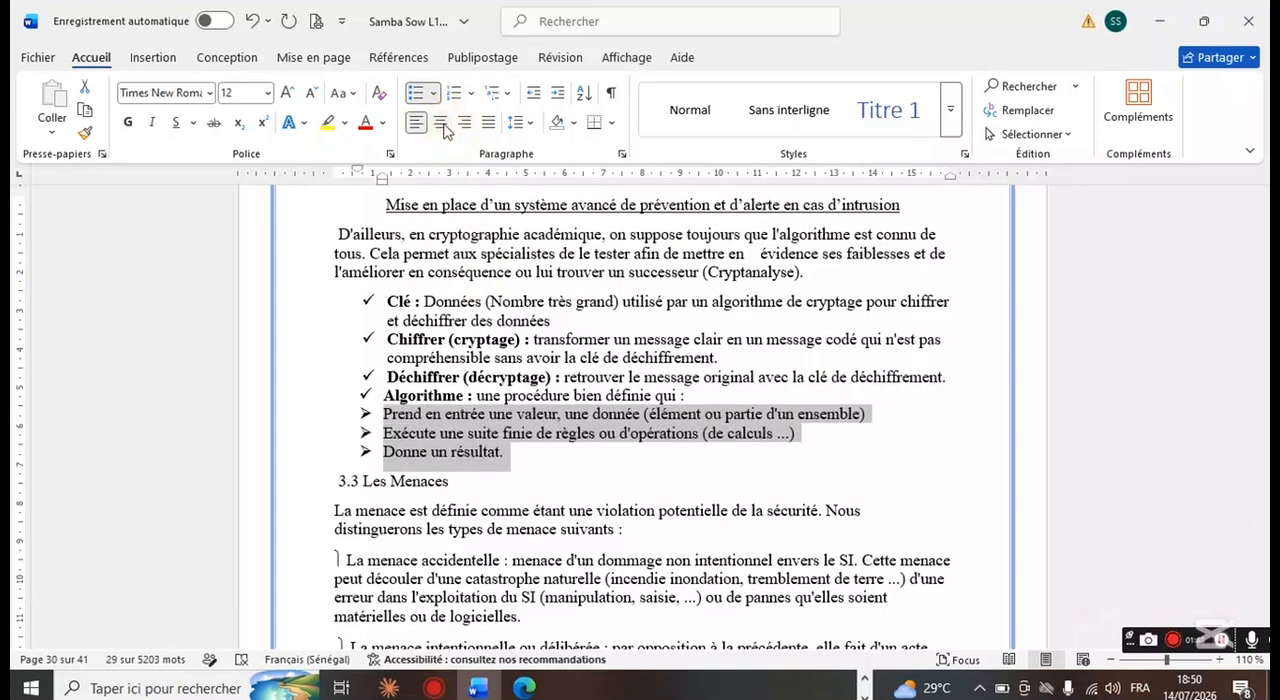
{"action": "left_click", "coordinate": [389, 357]}
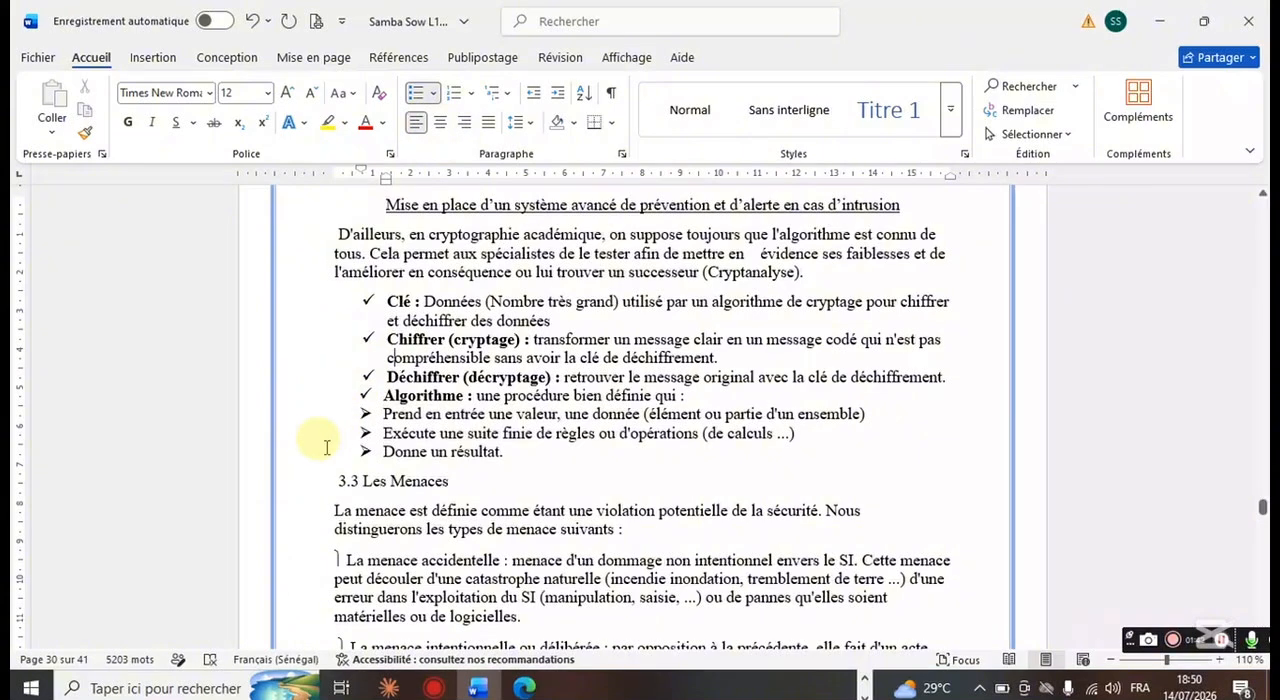